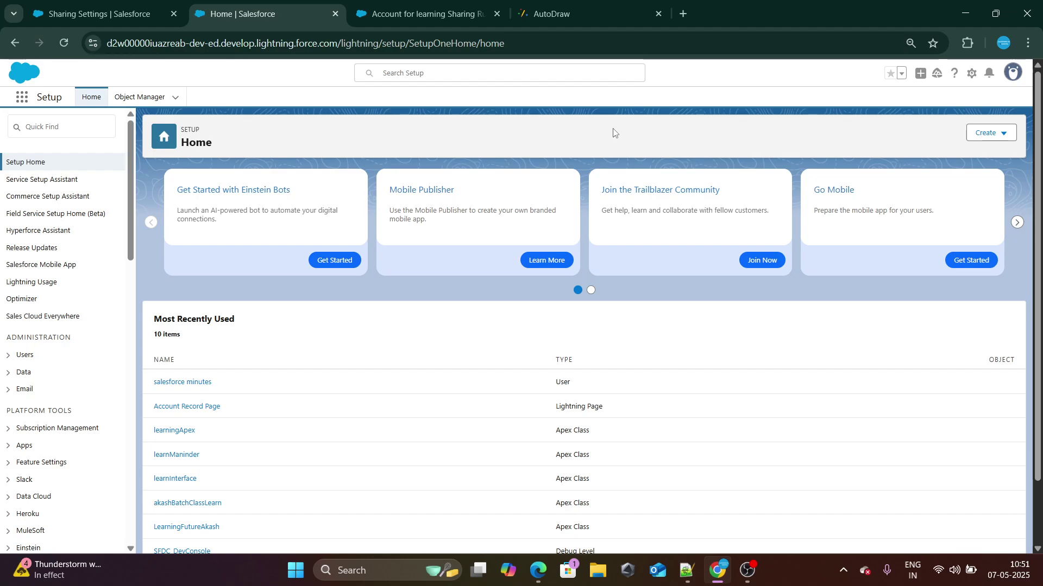
- Switch from Salesforce Setup Home to the AutoDraw tab with the CEO/CFO/COO Account diagram
{"action": "left_click", "coordinate": [569, 19]}
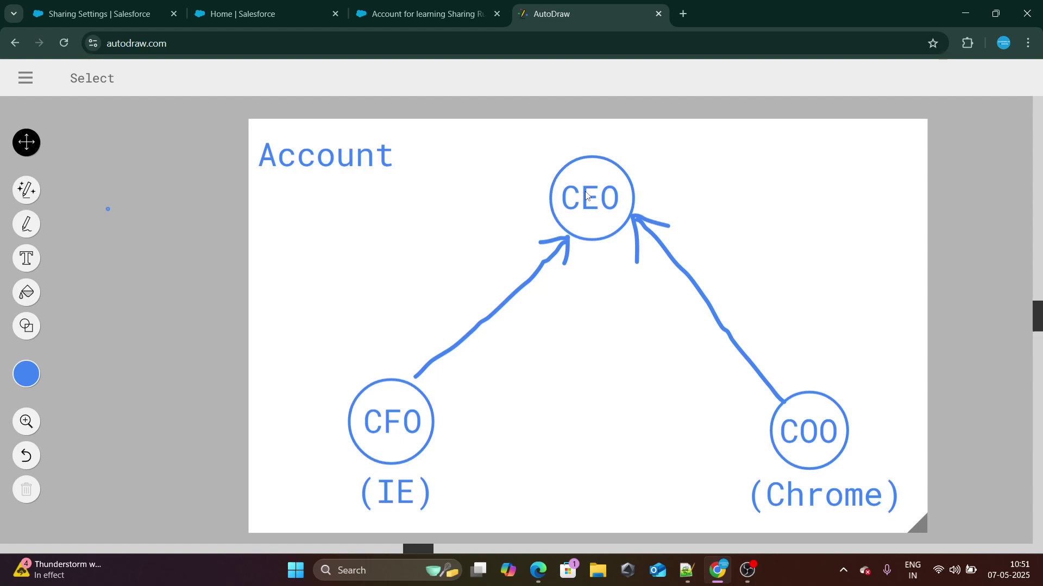
- Freehand-draw ticked arrows from CEO down to CFO and from CEO down to COO
{"action": "left_click", "coordinate": [33, 226]}
{"action": "mouse_move", "coordinate": [549, 186]}
{"action": "left_mouse_down"}
{"action": "mouse_move", "coordinate": [388, 318]}
{"action": "mouse_move", "coordinate": [379, 384]}
{"action": "left_mouse_up"}
{"action": "left_click_drag", "start_coordinate": [363, 284], "coordinate": [377, 255]}
{"action": "mouse_move", "coordinate": [658, 177]}
{"action": "left_mouse_down"}
{"action": "mouse_move", "coordinate": [649, 180]}
{"action": "mouse_move", "coordinate": [798, 277]}
{"action": "mouse_move", "coordinate": [808, 383]}
{"action": "mouse_move", "coordinate": [820, 354]}
{"action": "left_mouse_up"}
{"action": "left_click_drag", "start_coordinate": [817, 238], "coordinate": [846, 209]}
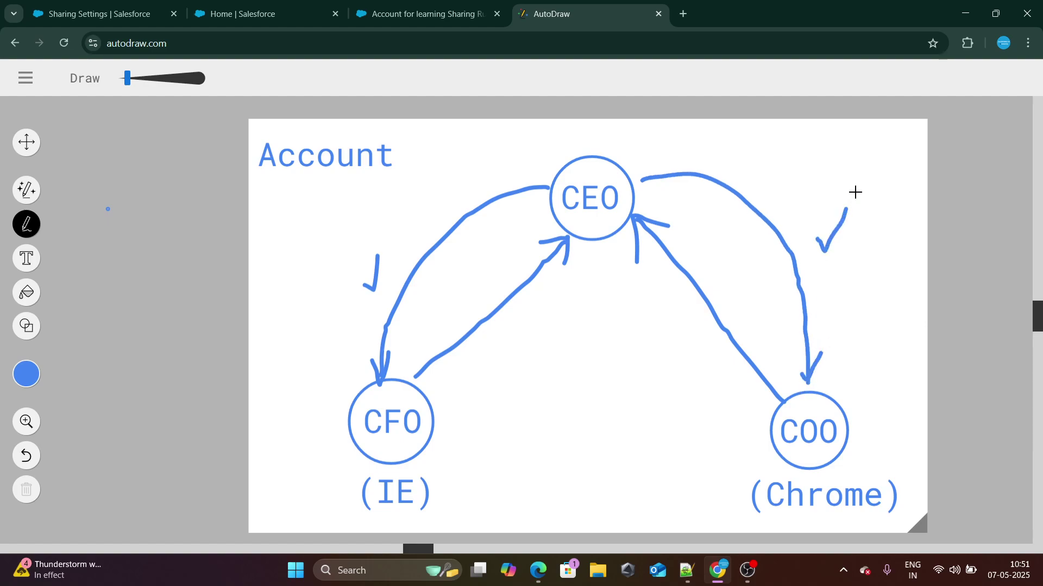
- Draw ticked arrows from CFO and from COO back up to CEO
{"action": "left_click", "coordinate": [437, 411]}
{"action": "mouse_move", "coordinate": [439, 411]}
{"action": "left_mouse_down"}
{"action": "mouse_move", "coordinate": [598, 251]}
{"action": "mouse_move", "coordinate": [596, 234]}
{"action": "mouse_move", "coordinate": [608, 261]}
{"action": "left_mouse_up"}
{"action": "mouse_move", "coordinate": [523, 336]}
{"action": "left_mouse_down"}
{"action": "mouse_move", "coordinate": [558, 345]}
{"action": "mouse_move", "coordinate": [552, 360]}
{"action": "left_mouse_up"}
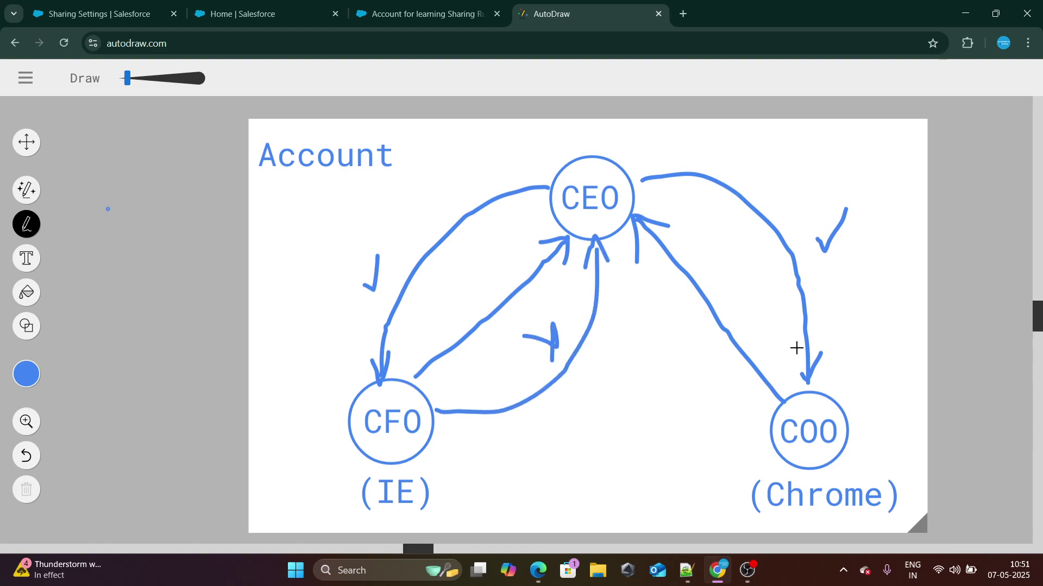
{"action": "mouse_move", "coordinate": [769, 417]}
{"action": "left_mouse_down"}
{"action": "mouse_move", "coordinate": [660, 344]}
{"action": "mouse_move", "coordinate": [630, 249]}
{"action": "left_mouse_up"}
{"action": "left_click_drag", "start_coordinate": [630, 249], "coordinate": [665, 304]}
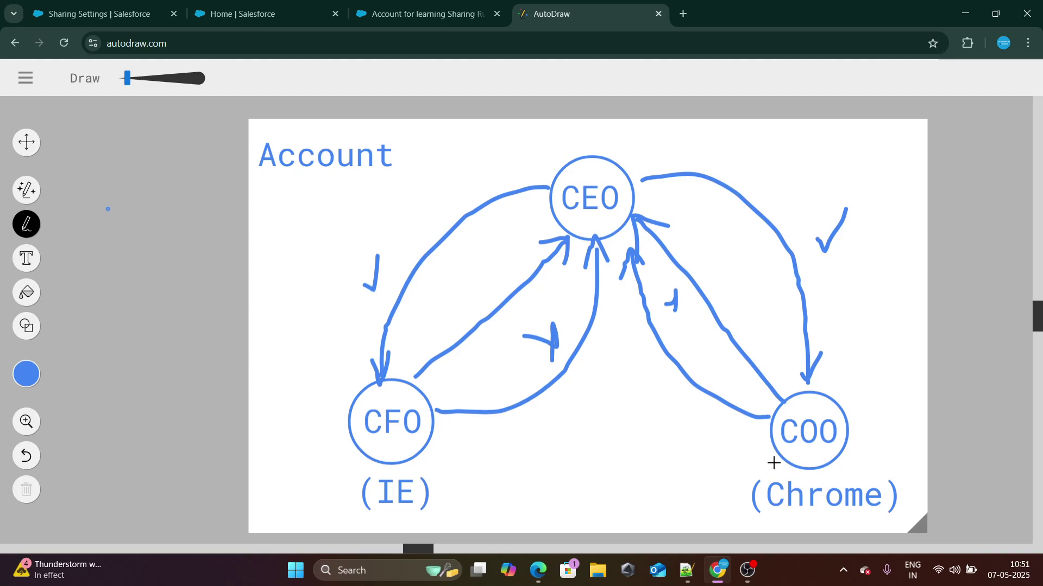
- Draw ticked arrows between CFO and COO in both directions along the bottom
{"action": "mouse_move", "coordinate": [422, 452]}
{"action": "left_mouse_down"}
{"action": "mouse_move", "coordinate": [489, 478]}
{"action": "mouse_move", "coordinate": [700, 480]}
{"action": "mouse_move", "coordinate": [765, 459]}
{"action": "mouse_move", "coordinate": [760, 470]}
{"action": "left_mouse_up"}
{"action": "left_click_drag", "start_coordinate": [628, 505], "coordinate": [644, 482]}
{"action": "mouse_move", "coordinate": [771, 435]}
{"action": "left_mouse_down"}
{"action": "mouse_move", "coordinate": [449, 422]}
{"action": "mouse_move", "coordinate": [444, 413]}
{"action": "mouse_move", "coordinate": [440, 427]}
{"action": "left_mouse_up"}
{"action": "left_click_drag", "start_coordinate": [577, 406], "coordinate": [583, 404]}
{"action": "left_click_drag", "start_coordinate": [585, 394], "coordinate": [583, 418]}
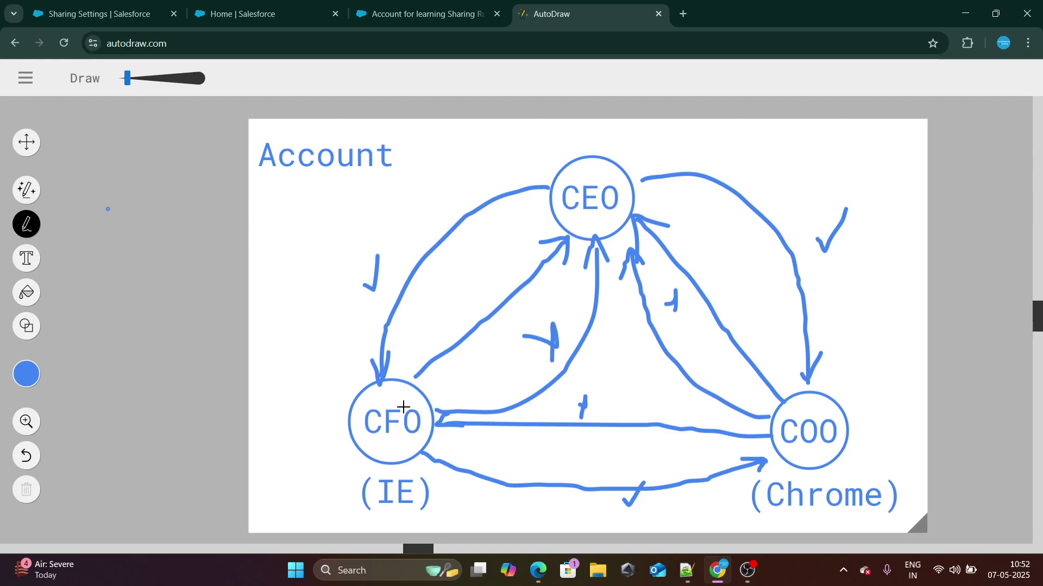
- Bring Notepad++ with the empty 'new 59' document to the front
{"action": "left_click", "coordinate": [688, 571]}
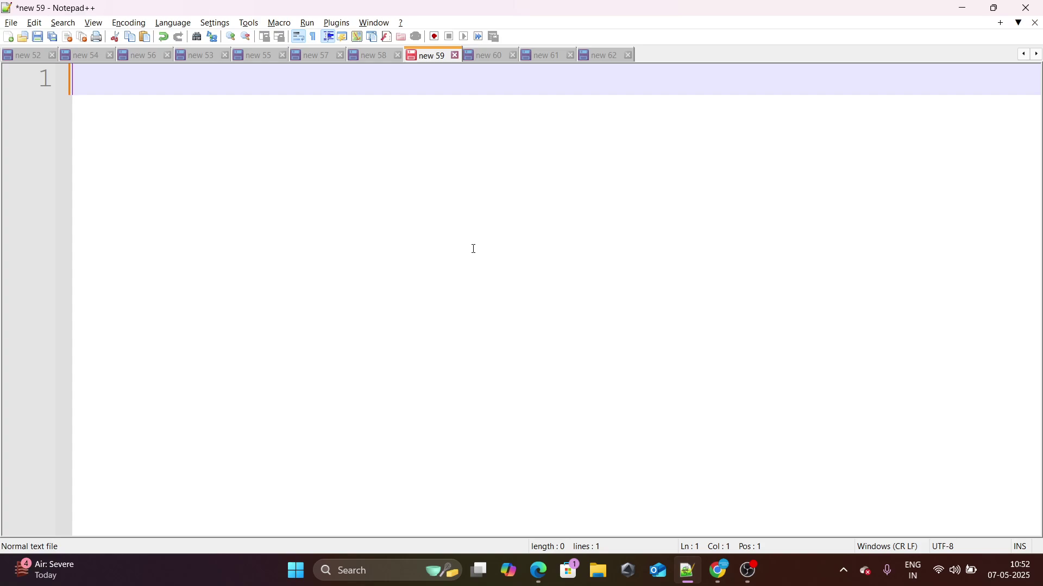
- Note 'Account' and 'OWD : PVT' in new 59, then return to the AutoDraw diagram
{"action": "type", "text": "Account"}
{"action": "key", "text": "Return"}
{"action": "key", "text": "Return"}
{"action": "type", "text": "OWD : PVT"}
{"action": "key", "text": "alt+Tab"}
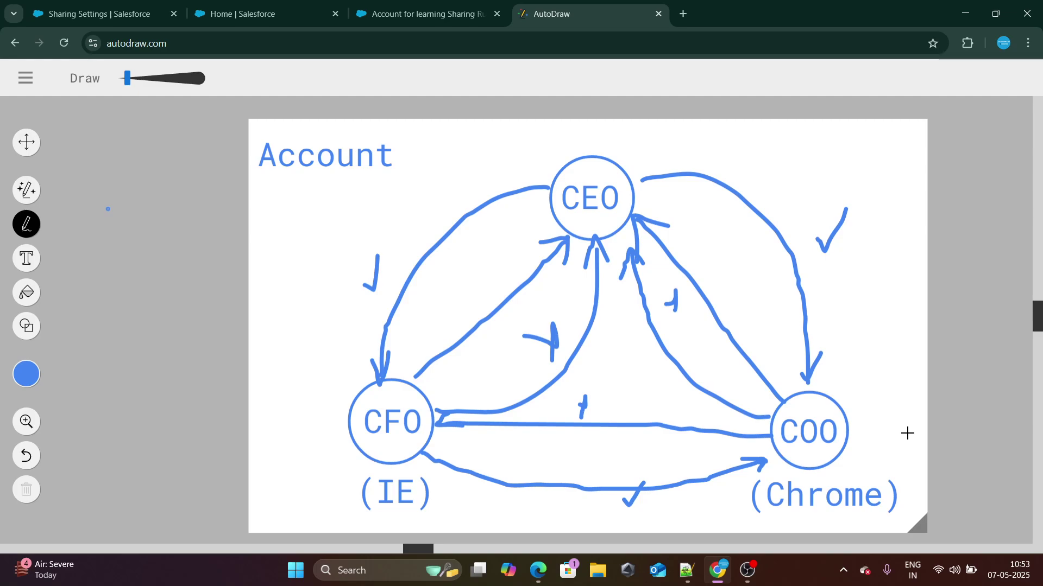
{"action": "key", "text": "alt+Tab"}
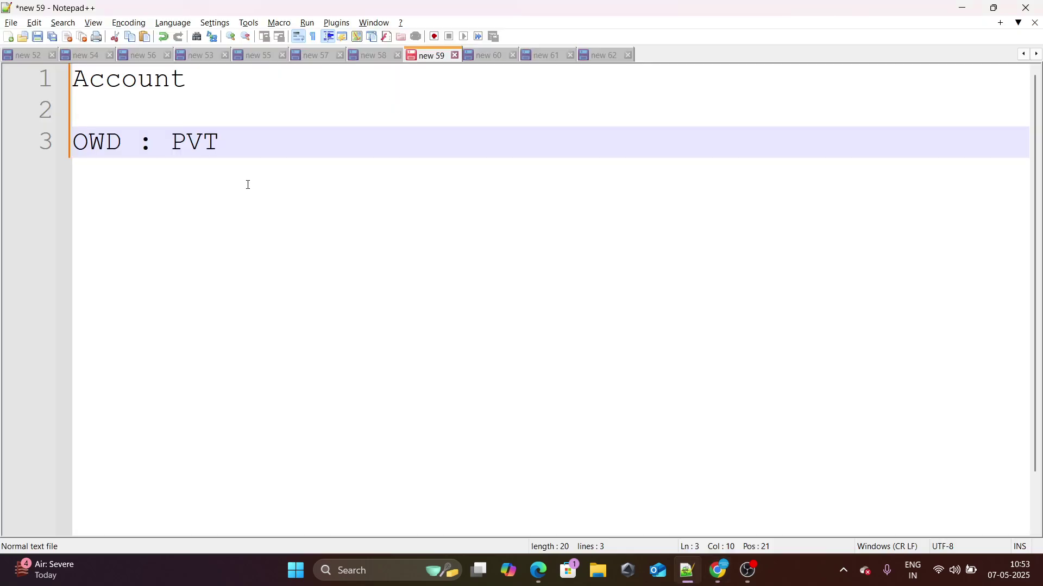
{"action": "key", "text": "alt+Tab"}
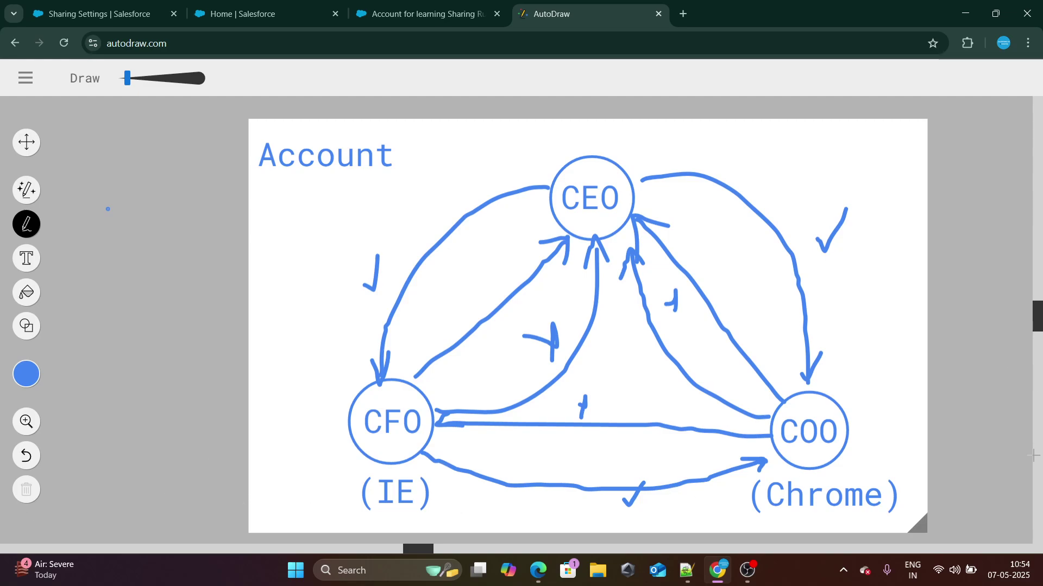
- Sketch an arrow and oval beside COO, undo them, and return to Salesforce Setup Home
{"action": "mouse_move", "coordinate": [846, 444]}
{"action": "left_mouse_down"}
{"action": "mouse_move", "coordinate": [912, 448]}
{"action": "mouse_move", "coordinate": [891, 463]}
{"action": "left_mouse_up"}
{"action": "mouse_move", "coordinate": [944, 442]}
{"action": "left_mouse_down"}
{"action": "mouse_move", "coordinate": [926, 444]}
{"action": "mouse_move", "coordinate": [955, 449]}
{"action": "mouse_move", "coordinate": [985, 488]}
{"action": "left_mouse_up"}
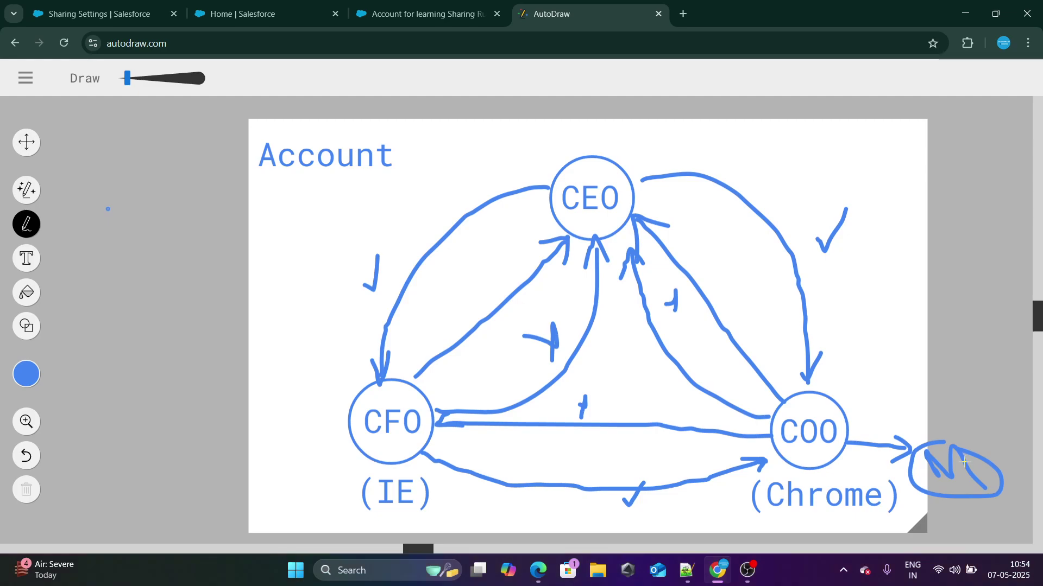
{"action": "key", "text": "ctrl+z"}
{"action": "key", "text": "ctrl+z"}
{"action": "key", "text": "ctrl+z"}
{"action": "key", "text": "ctrl+z"}
{"action": "key", "text": "ctrl+z"}
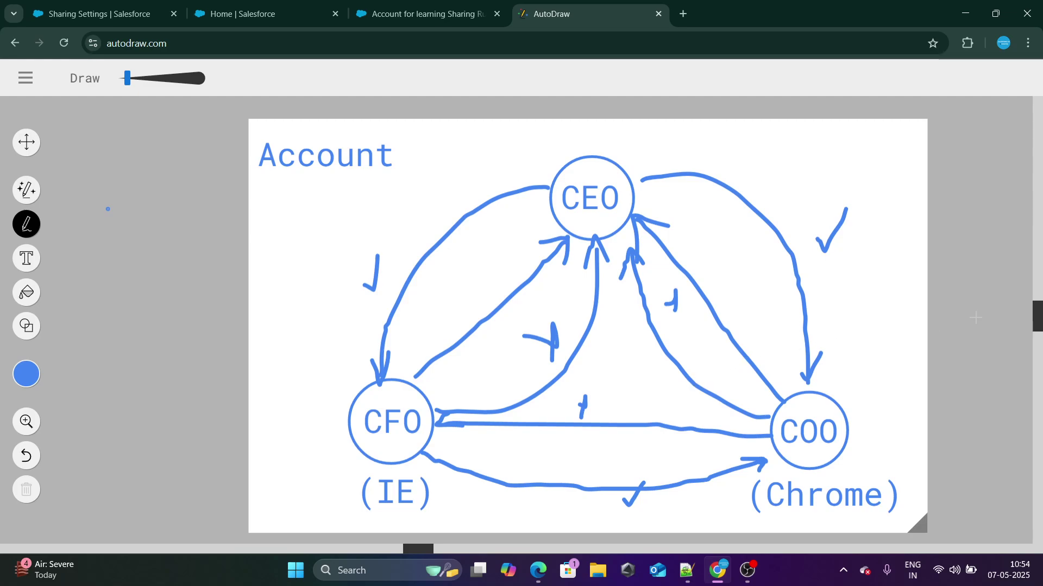
{"action": "left_click", "coordinate": [273, 6]}
{"action": "left_click", "coordinate": [568, 7]}
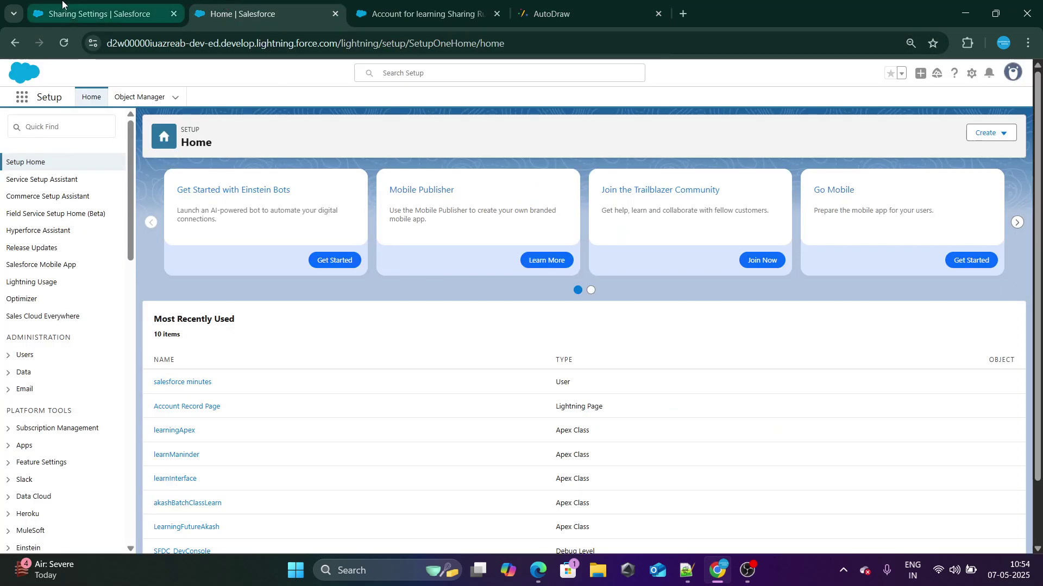
- Check Sharing Settings, where Account and Contract default access is Private
{"action": "left_click", "coordinate": [99, 14]}
{"action": "left_click_drag", "start_coordinate": [167, 322], "coordinate": [252, 328]}
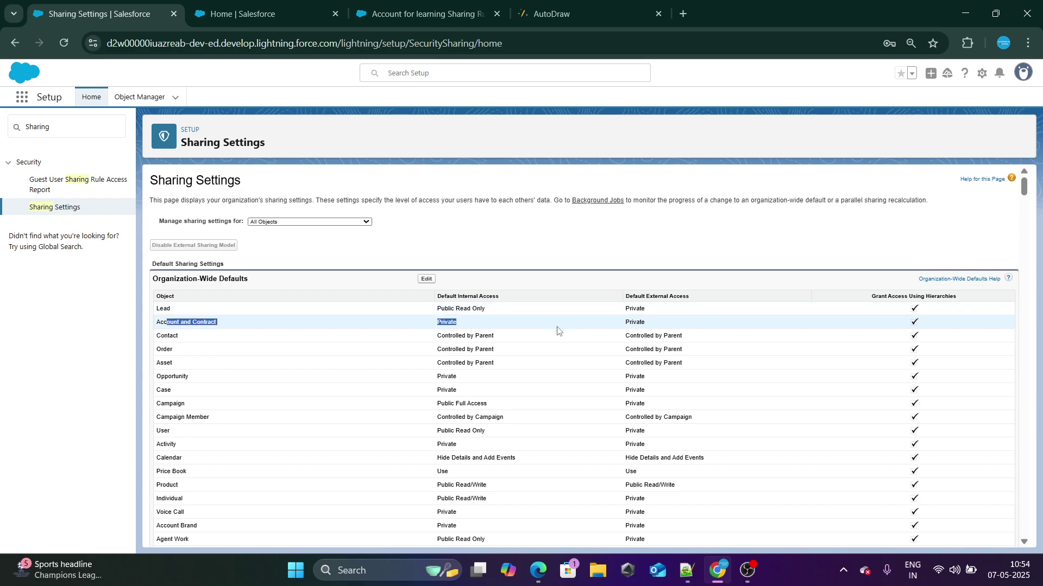
{"action": "left_click", "coordinate": [507, 172]}
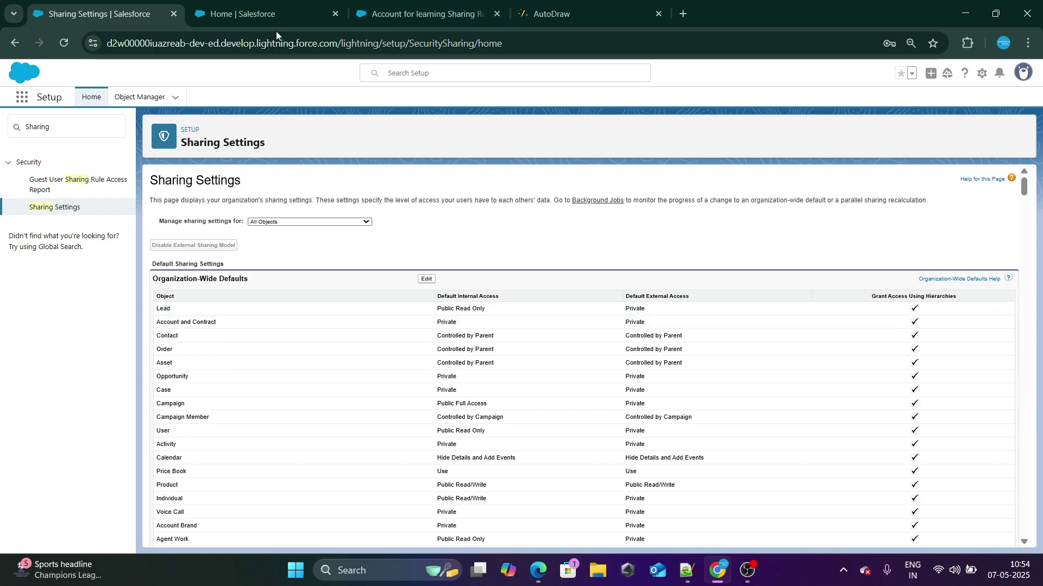
- Open the 'Account for learning Sharing Rules' record, then view it in Edge
{"action": "left_click", "coordinate": [277, 12]}
{"action": "left_click", "coordinate": [424, 13]}
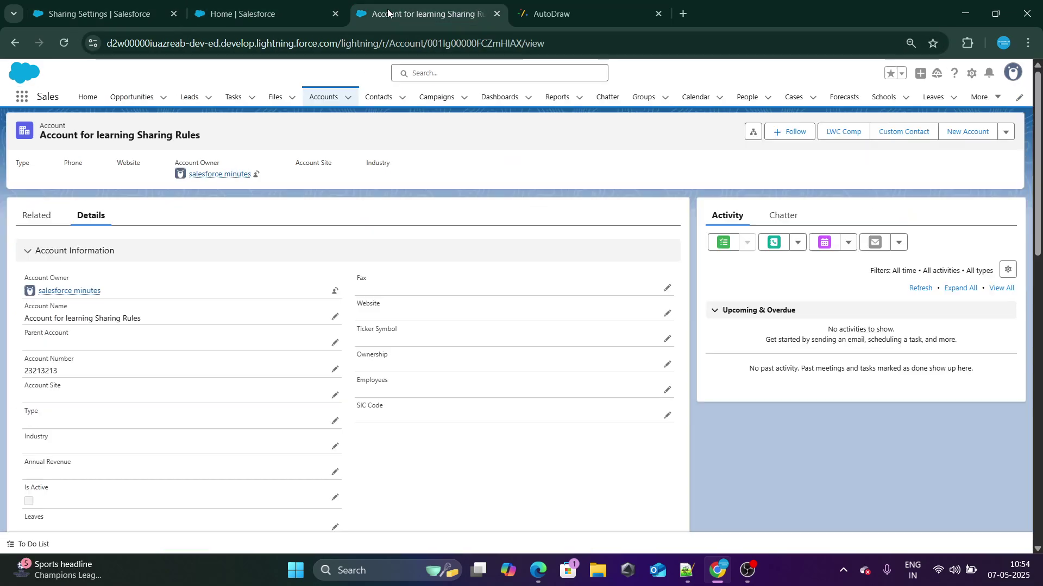
{"action": "left_click", "coordinate": [1013, 72]}
{"action": "left_click", "coordinate": [624, 13]}
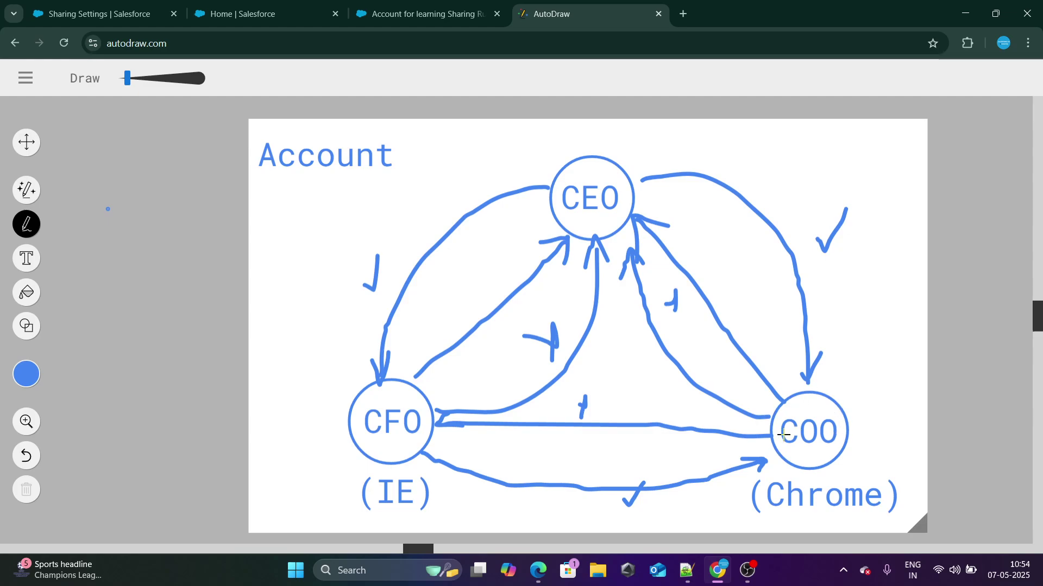
{"action": "left_click", "coordinate": [421, 14]}
{"action": "left_click", "coordinate": [501, 145]}
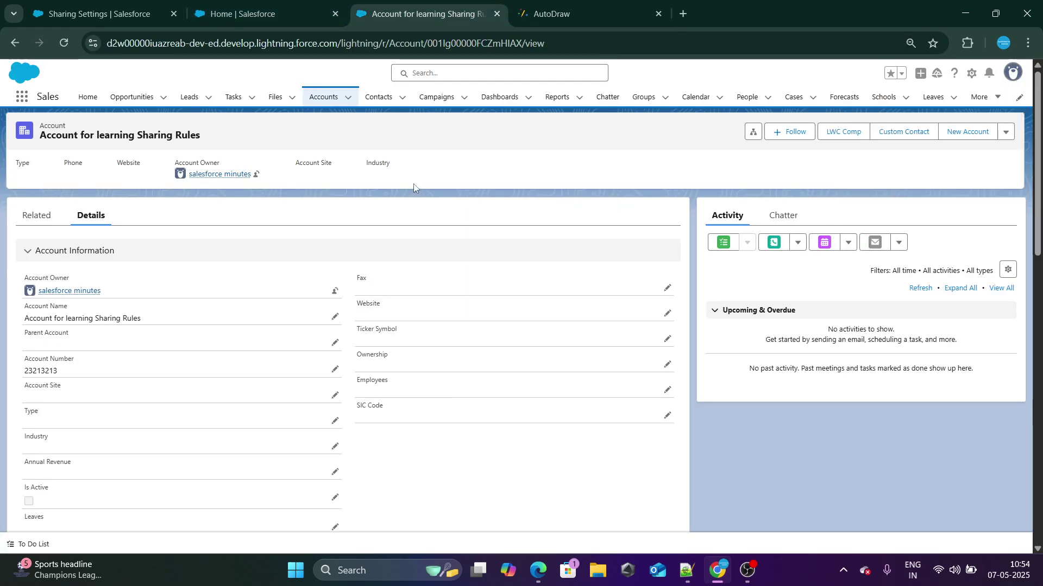
{"action": "left_click", "coordinate": [537, 570]}
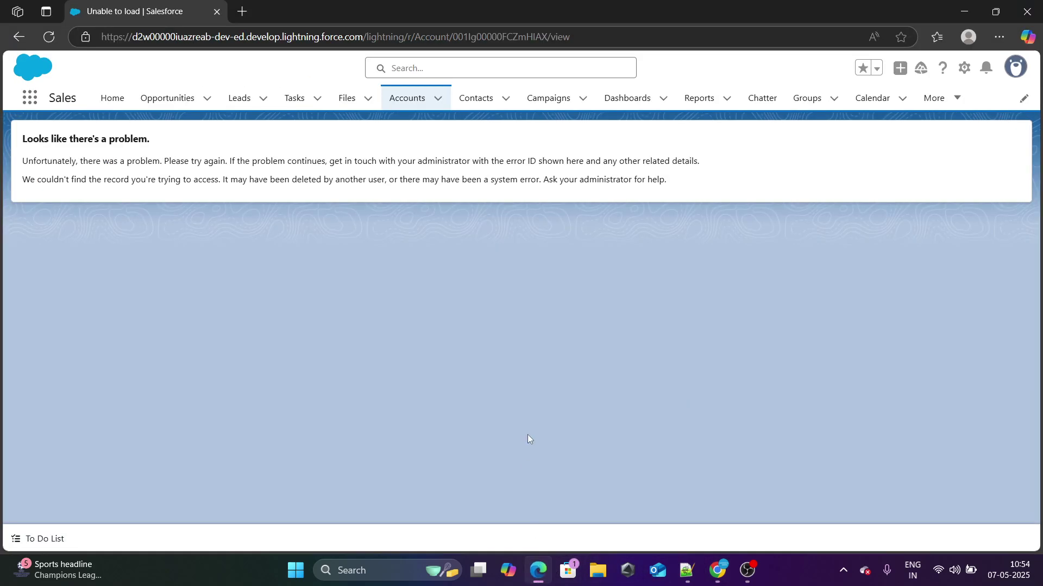
{"action": "left_click", "coordinate": [1026, 68]}
{"action": "left_click", "coordinate": [728, 465]}
{"action": "left_click", "coordinate": [717, 571]}
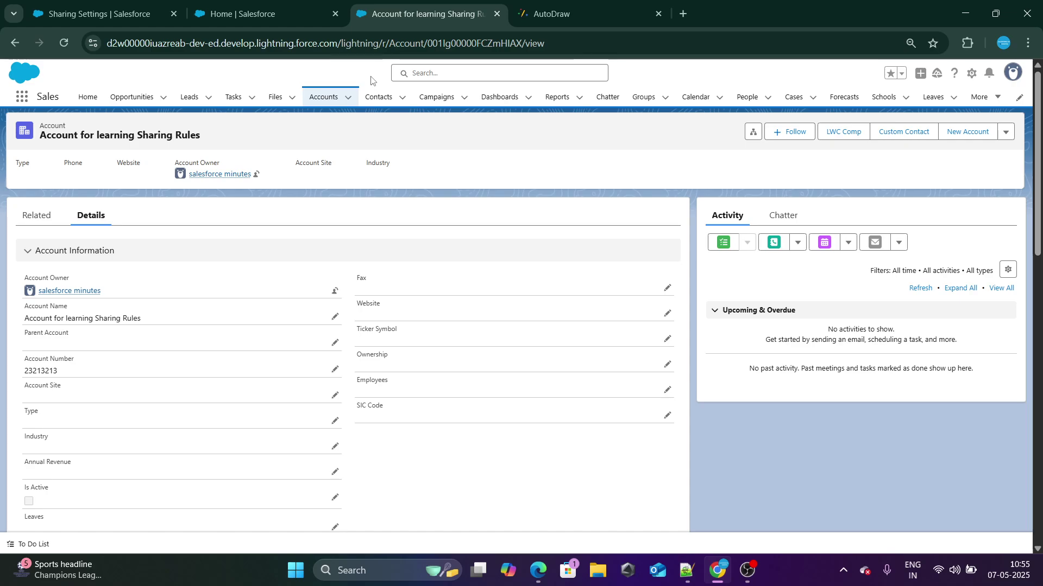
{"action": "left_click", "coordinate": [396, 43]}
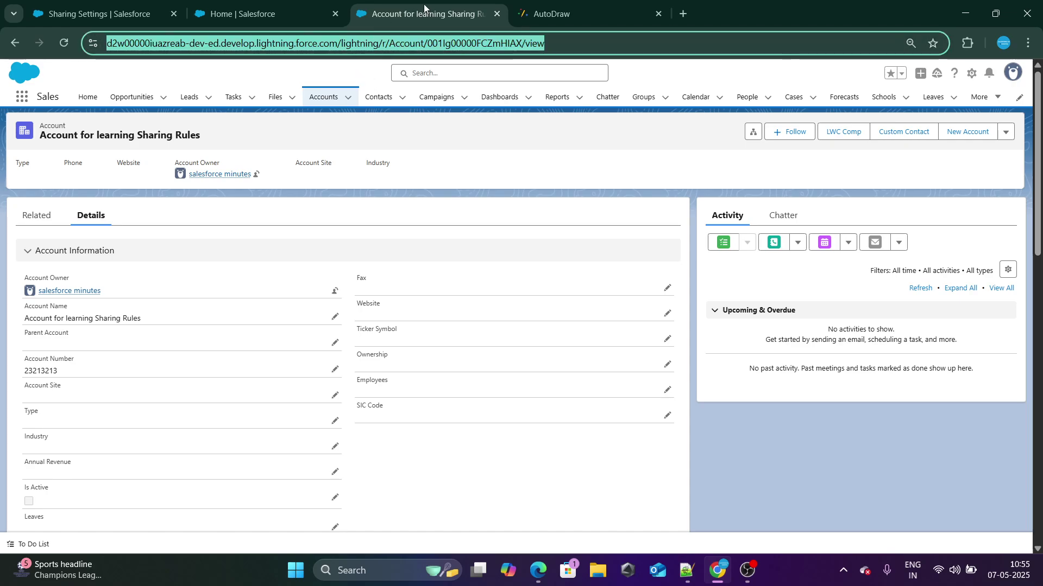
{"action": "left_click", "coordinate": [560, 16]}
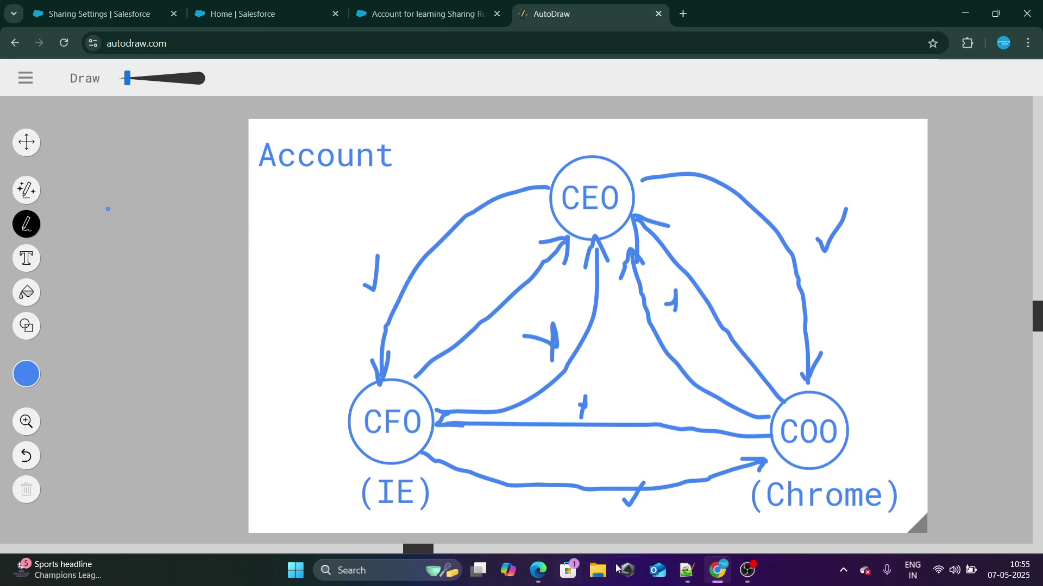
- Reload the account record in Edge, then go back to Chrome's Sharing Settings page
{"action": "left_click", "coordinate": [549, 573]}
{"action": "left_click", "coordinate": [292, 29]}
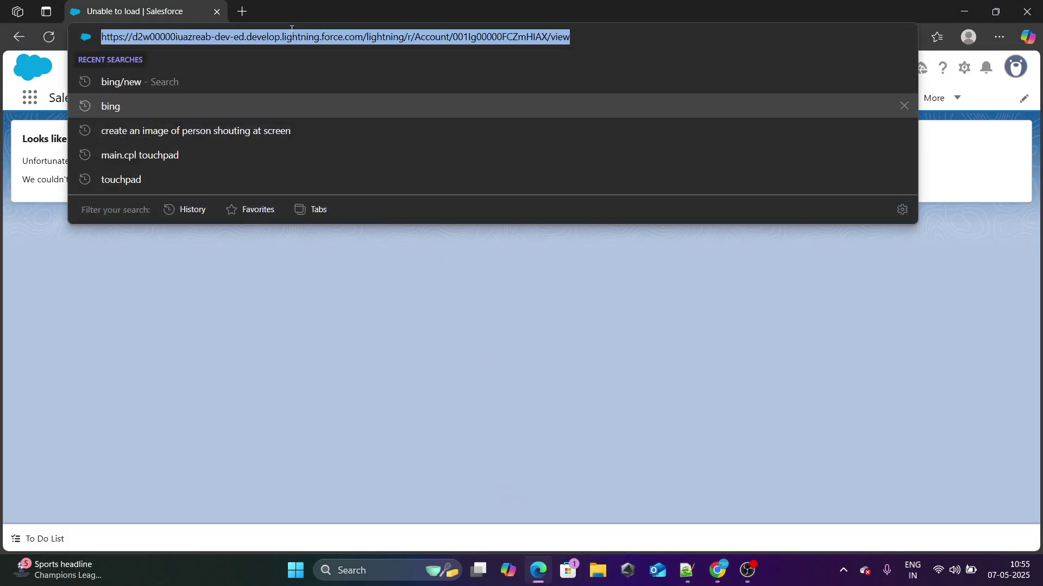
{"action": "key", "text": "Return"}
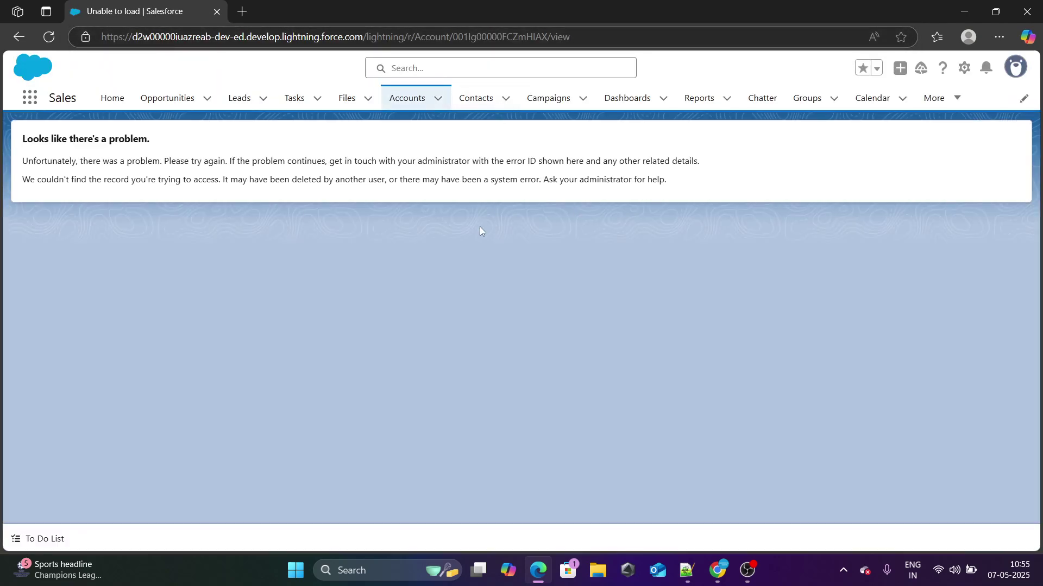
{"action": "key", "text": "alt+Tab"}
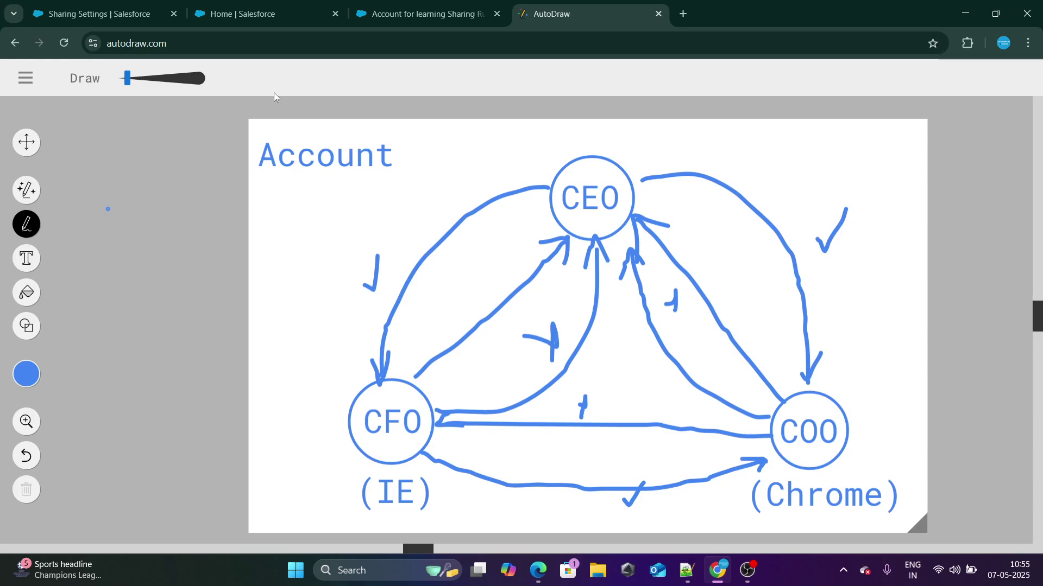
{"action": "left_click", "coordinate": [103, 14]}
- Start a new Account Sharing Rule labelled 'Share Account Dat', auto-filling Rule Name Share_Account_Dat
{"action": "scroll", "coordinate": [575, 335], "scroll_direction": "down", "scroll_amount": 20}
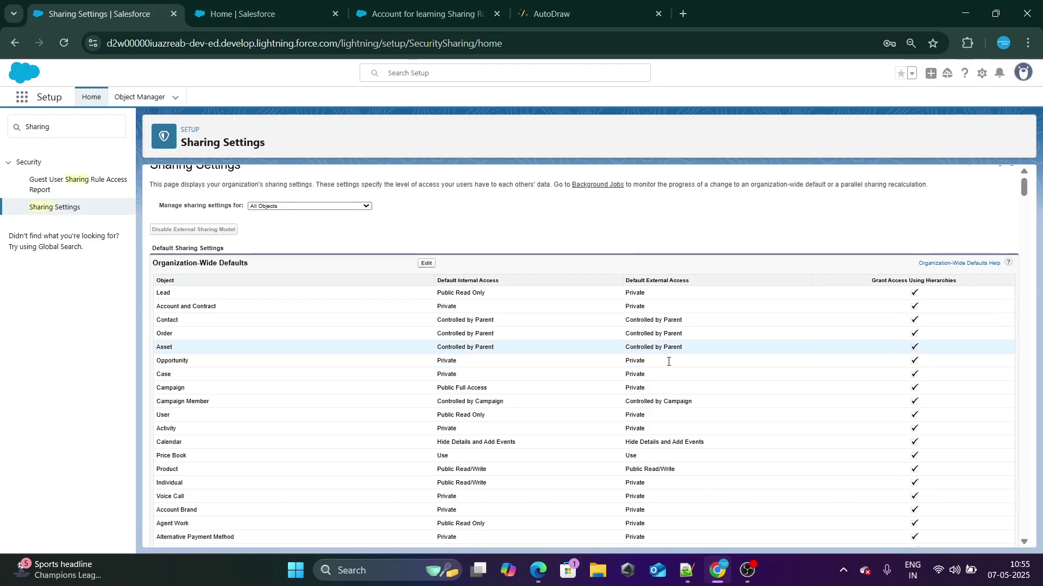
{"action": "scroll", "coordinate": [462, 353], "scroll_direction": "up", "scroll_amount": 15}
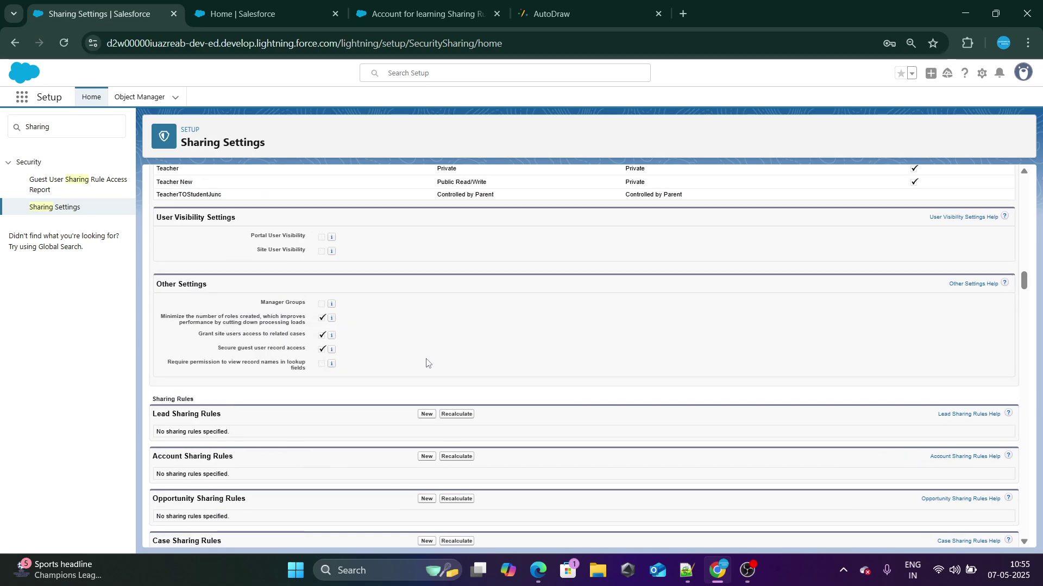
{"action": "left_click", "coordinate": [427, 456]}
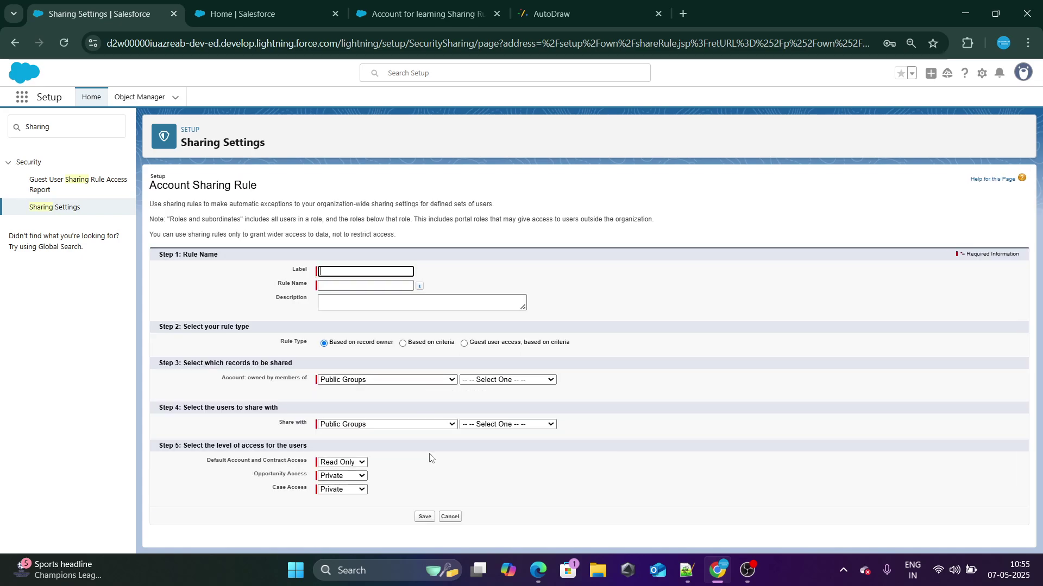
{"action": "type", "text": "Share Account Dat"}
{"action": "left_click", "coordinate": [518, 288]}
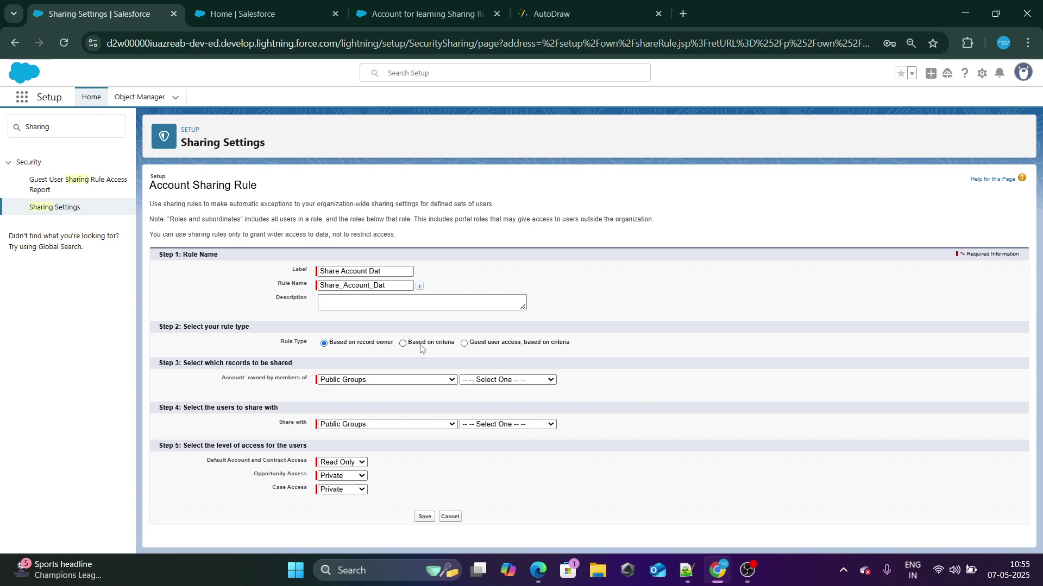
- Compare the criteria-based, guest user and record-owner rule types against the role diagram
{"action": "left_click_drag", "start_coordinate": [526, 343], "coordinate": [611, 347]}
{"action": "left_click", "coordinate": [538, 347]}
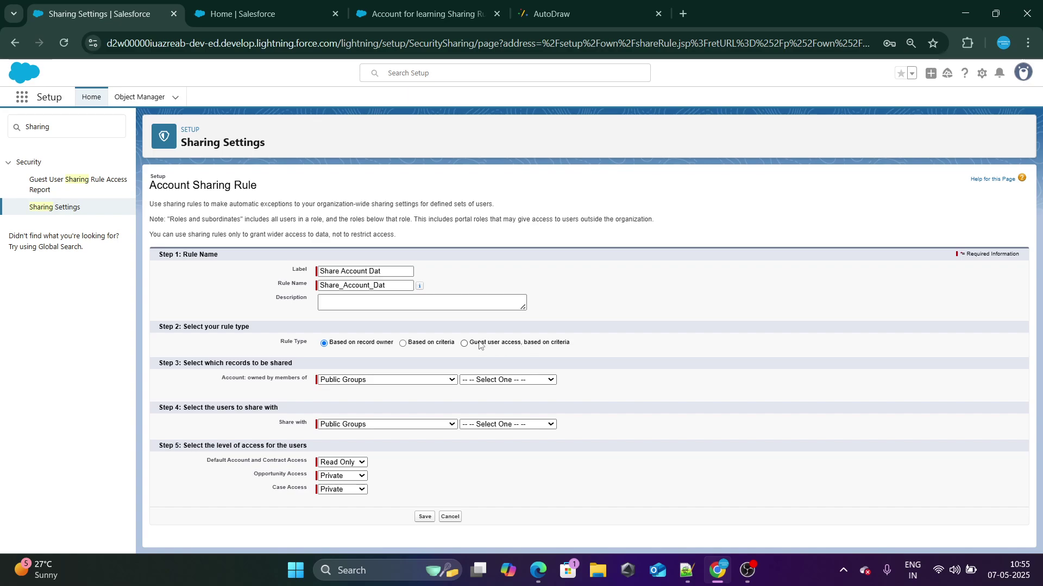
{"action": "left_click_drag", "start_coordinate": [478, 343], "coordinate": [566, 344]}
{"action": "left_click_drag", "start_coordinate": [340, 344], "coordinate": [384, 345]}
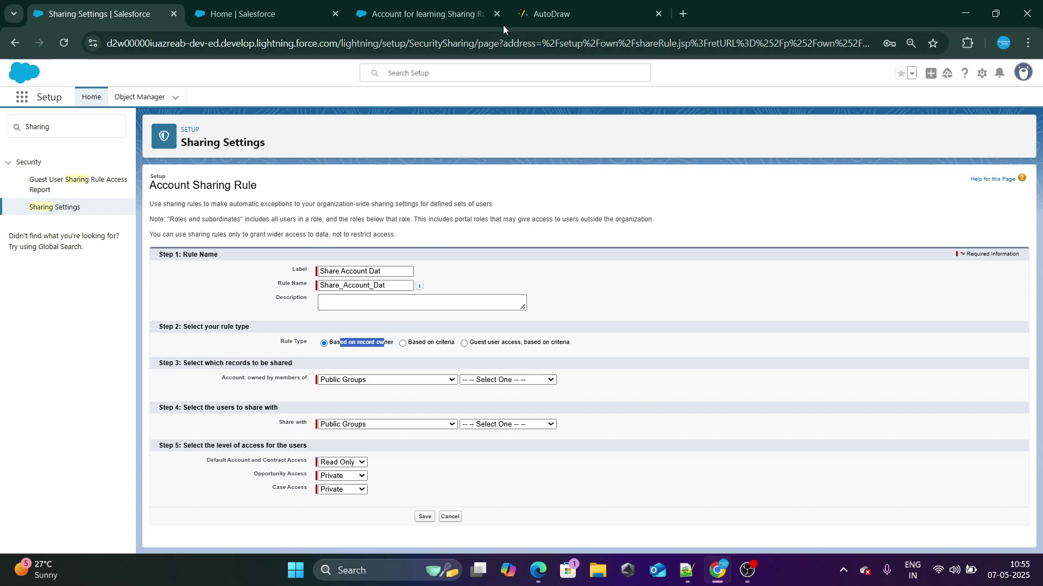
{"action": "left_click", "coordinate": [535, 15]}
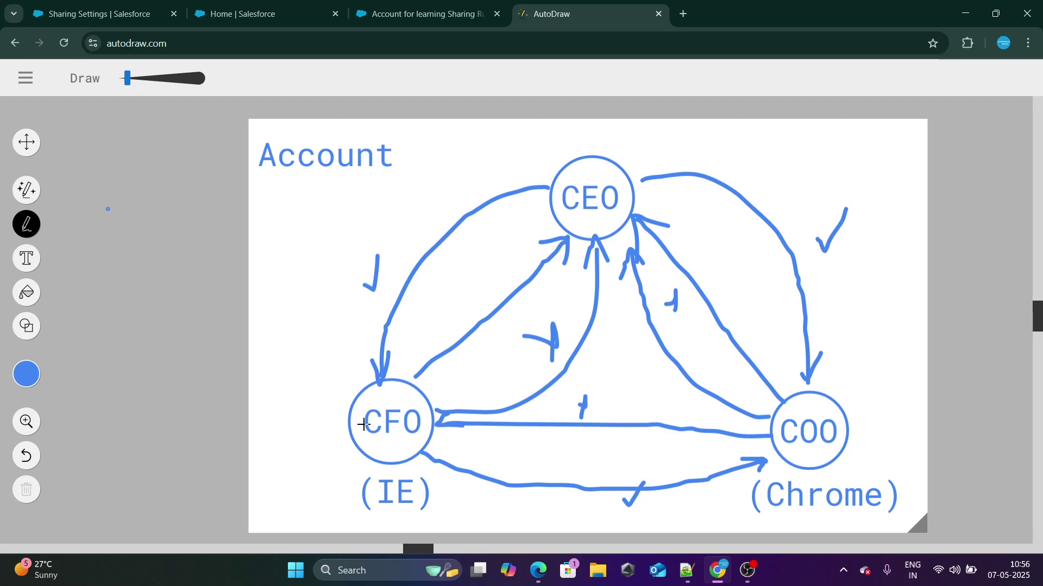
{"action": "left_click", "coordinate": [425, 6]}
{"action": "key", "text": "ctrl+shift+Tab"}
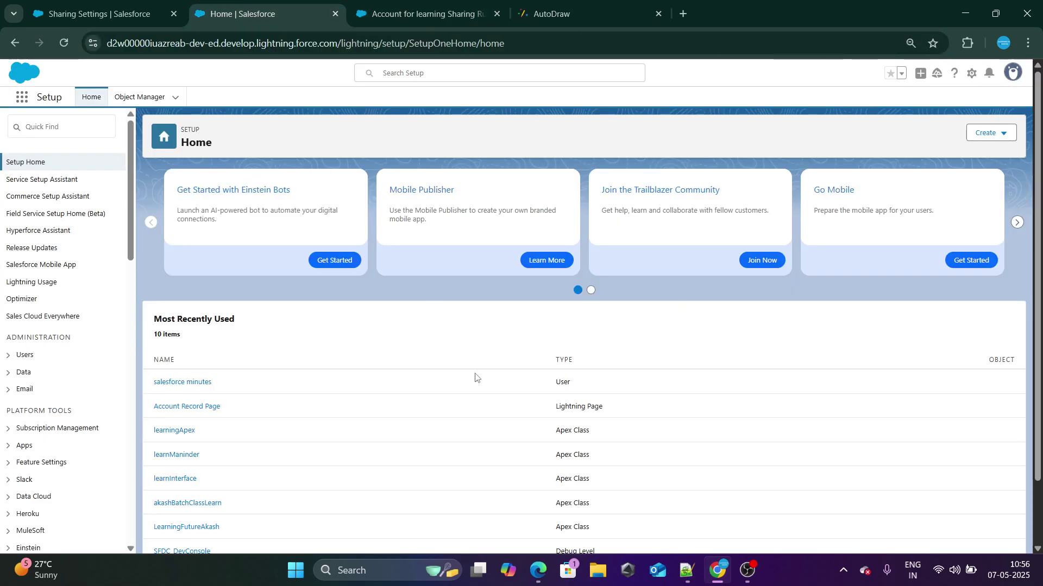
{"action": "key", "text": "ctrl+shift+Tab"}
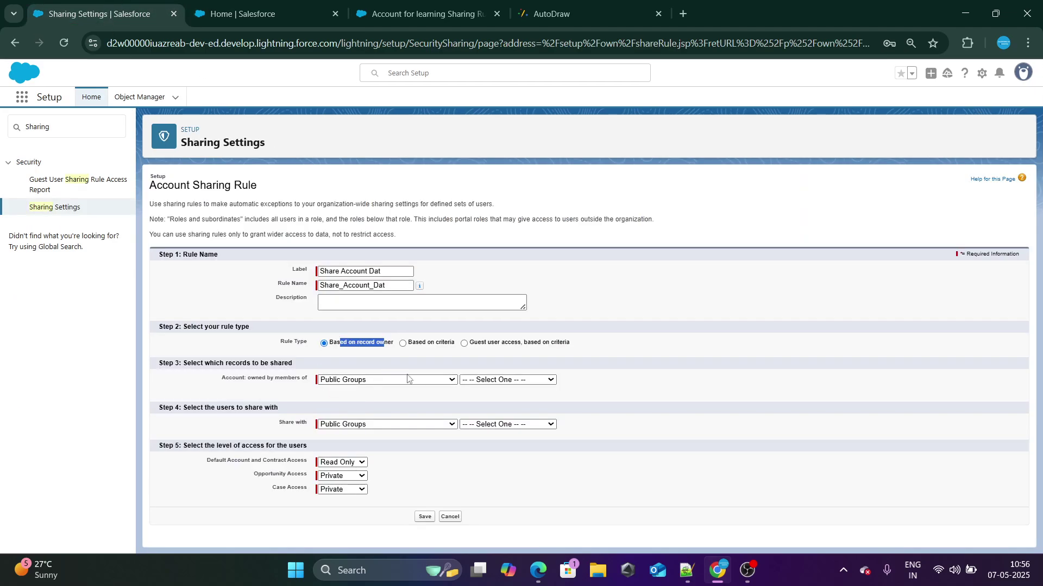
{"action": "left_click", "coordinate": [455, 368]}
- Point out the 'Account: owned by members of' criteria and open its group type choices
{"action": "left_click_drag", "start_coordinate": [221, 384], "coordinate": [309, 386]}
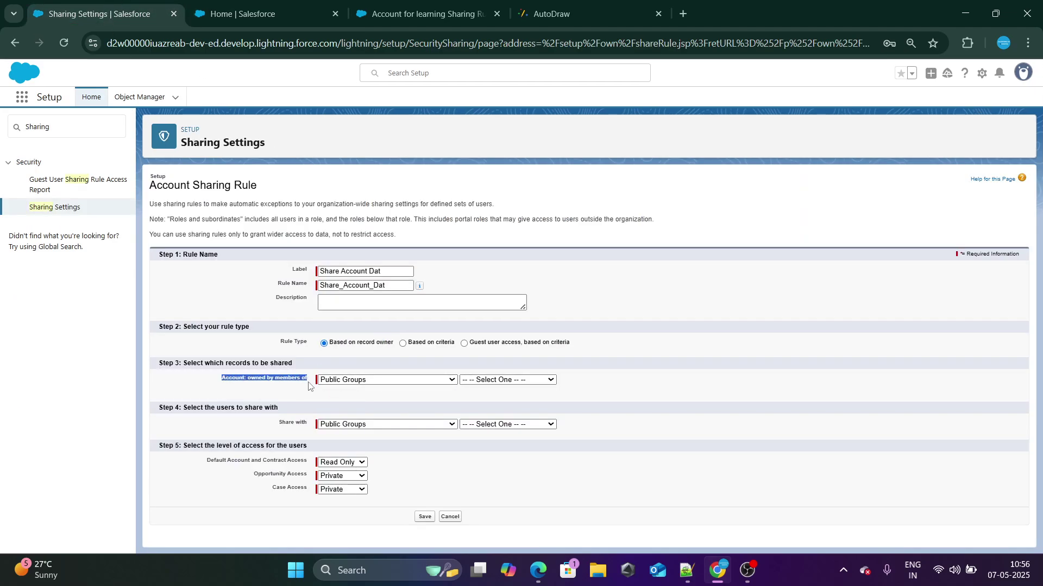
{"action": "left_click", "coordinate": [243, 397]}
{"action": "left_click_drag", "start_coordinate": [215, 385], "coordinate": [306, 388]}
{"action": "key", "text": "ctrl+Tab"}
{"action": "key", "text": "ctrl+Tab"}
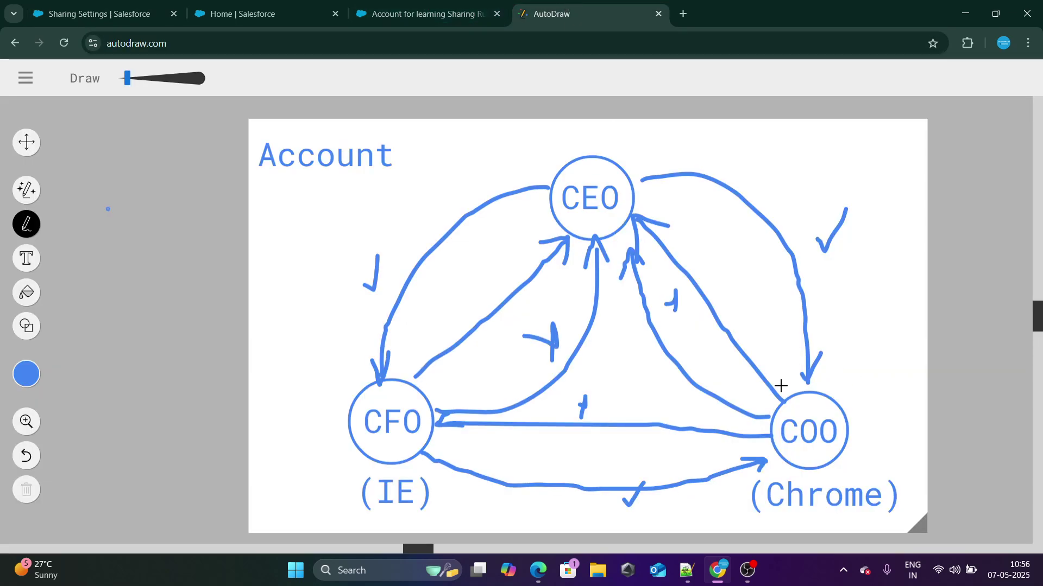
{"action": "left_click", "coordinate": [100, 14]}
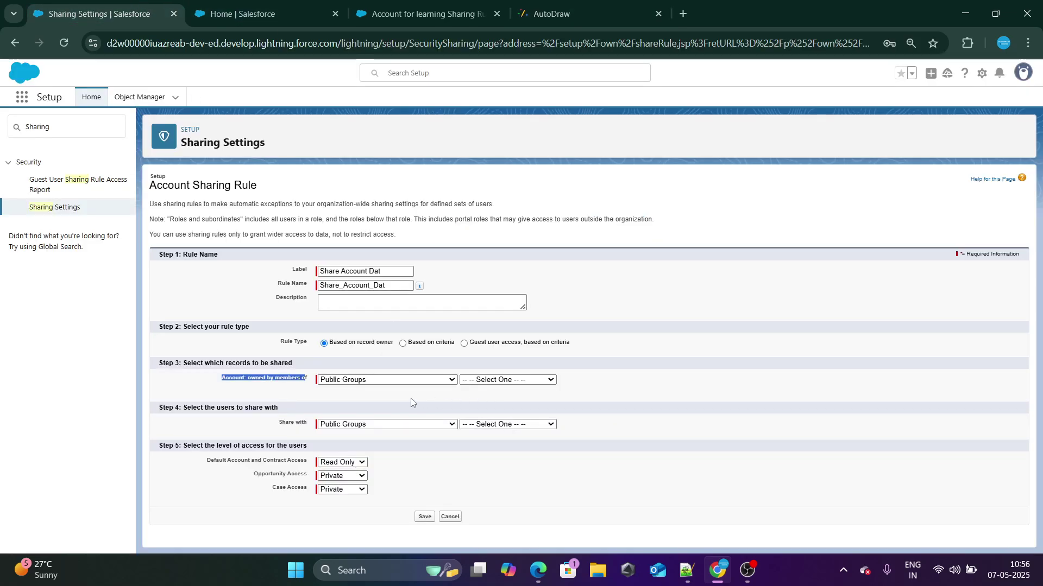
{"action": "left_click", "coordinate": [354, 380]}
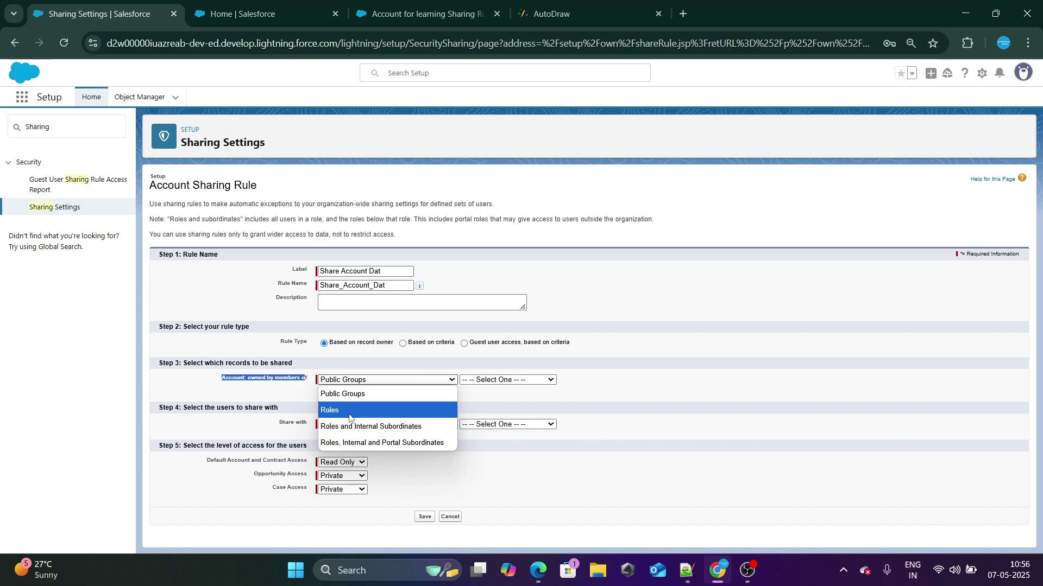
- Set the rule to cover accounts owned by members of Roles: COO
{"action": "left_click", "coordinate": [350, 412]}
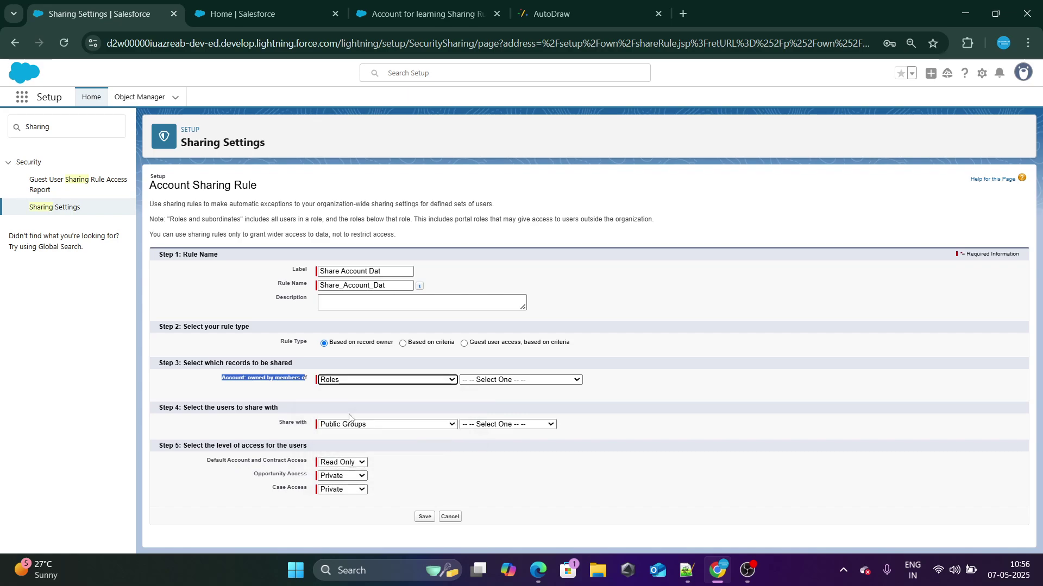
{"action": "left_click", "coordinate": [229, 383]}
{"action": "left_click_drag", "start_coordinate": [219, 384], "coordinate": [191, 364]}
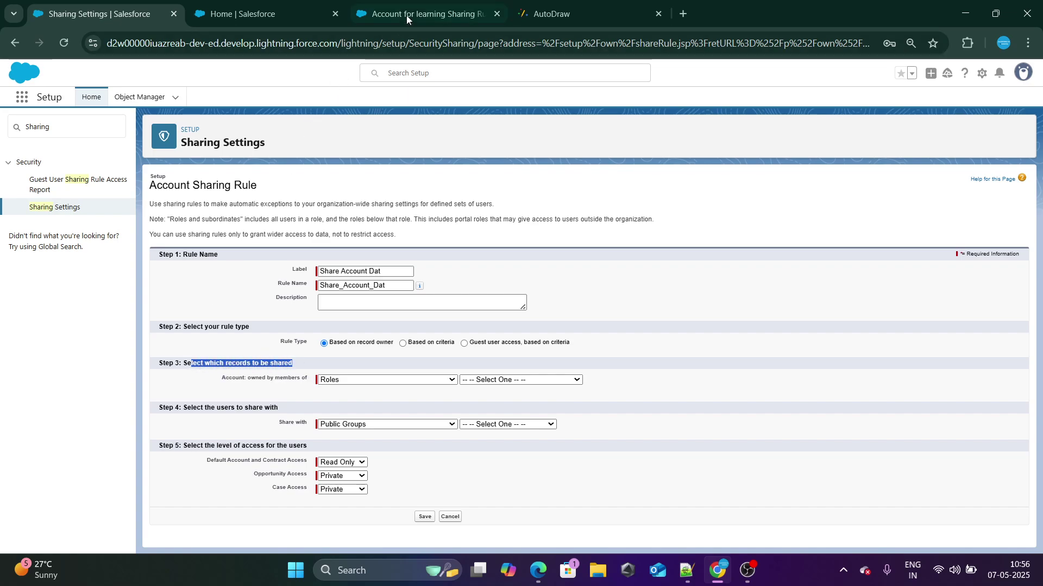
{"action": "left_click", "coordinate": [551, 13]}
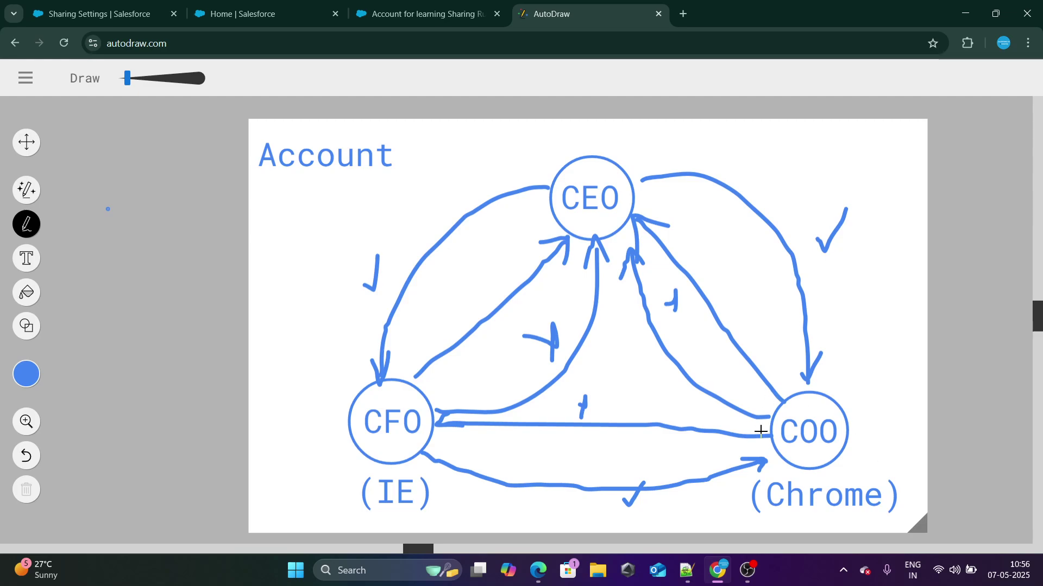
{"action": "left_click", "coordinate": [99, 14]}
{"action": "left_click", "coordinate": [532, 380]}
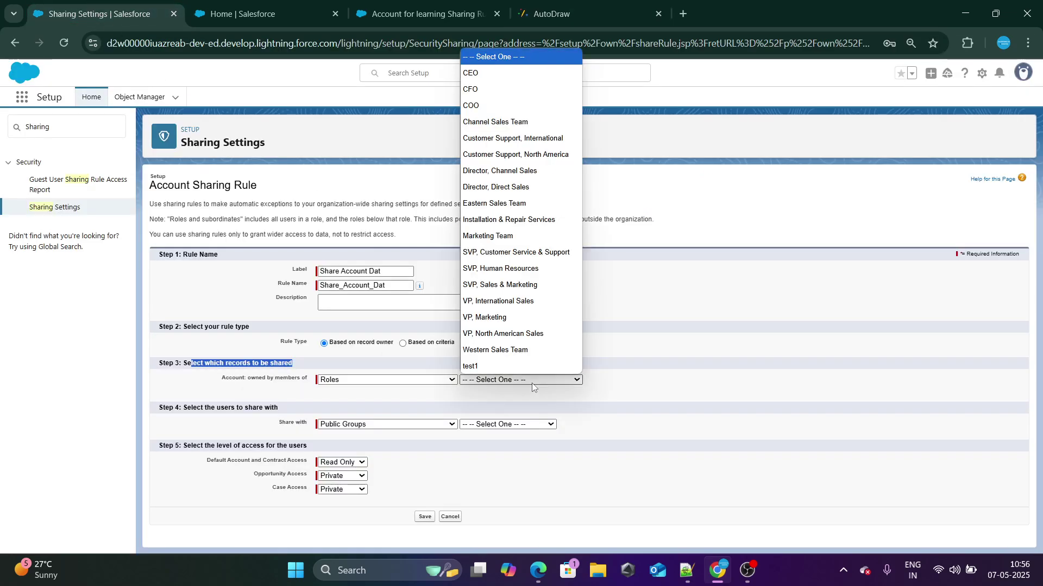
{"action": "left_click", "coordinate": [470, 106]}
{"action": "left_click", "coordinate": [671, 357]}
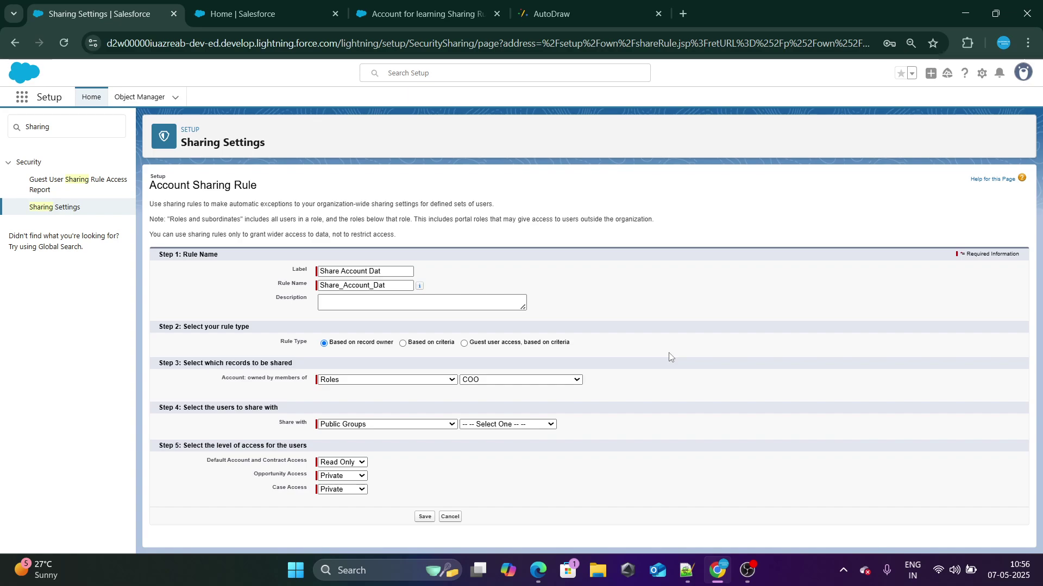
- Set Share with to Roles: CFO
{"action": "left_click_drag", "start_coordinate": [173, 407], "coordinate": [276, 408]}
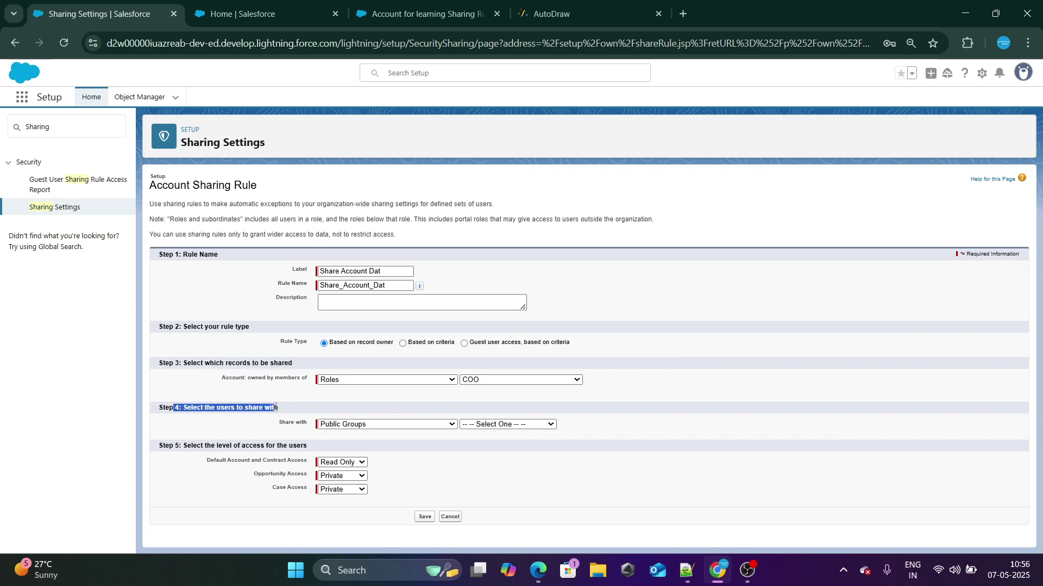
{"action": "left_click", "coordinate": [273, 397]}
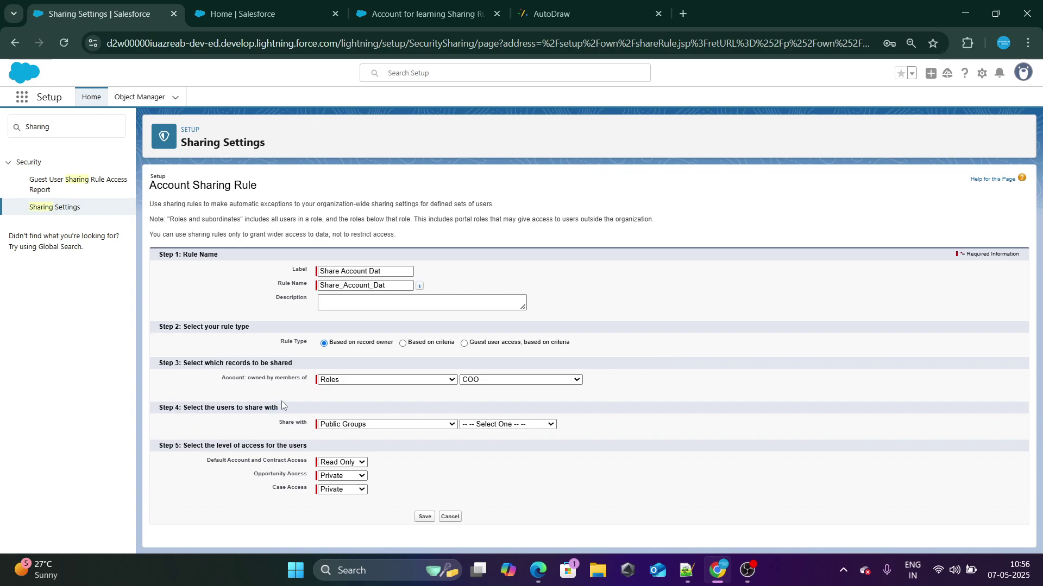
{"action": "left_click", "coordinate": [350, 426]}
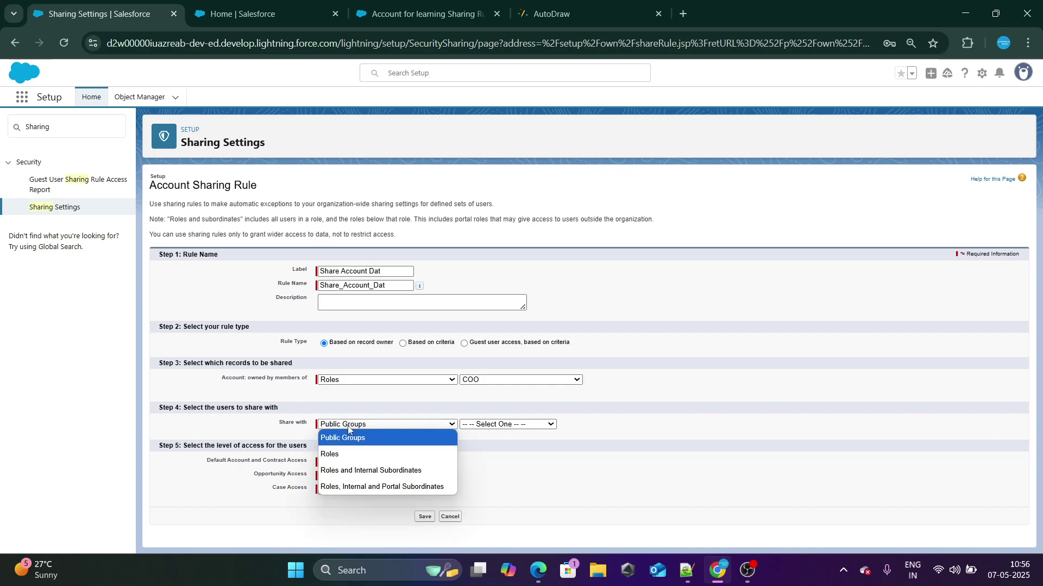
{"action": "left_click", "coordinate": [347, 451]}
{"action": "left_click", "coordinate": [502, 426]}
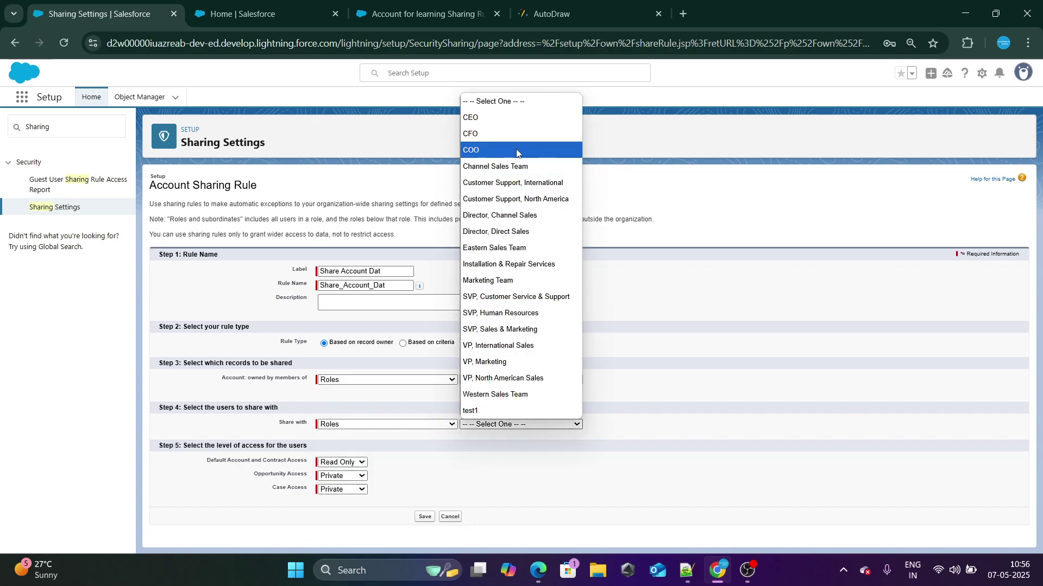
{"action": "left_click", "coordinate": [513, 135]}
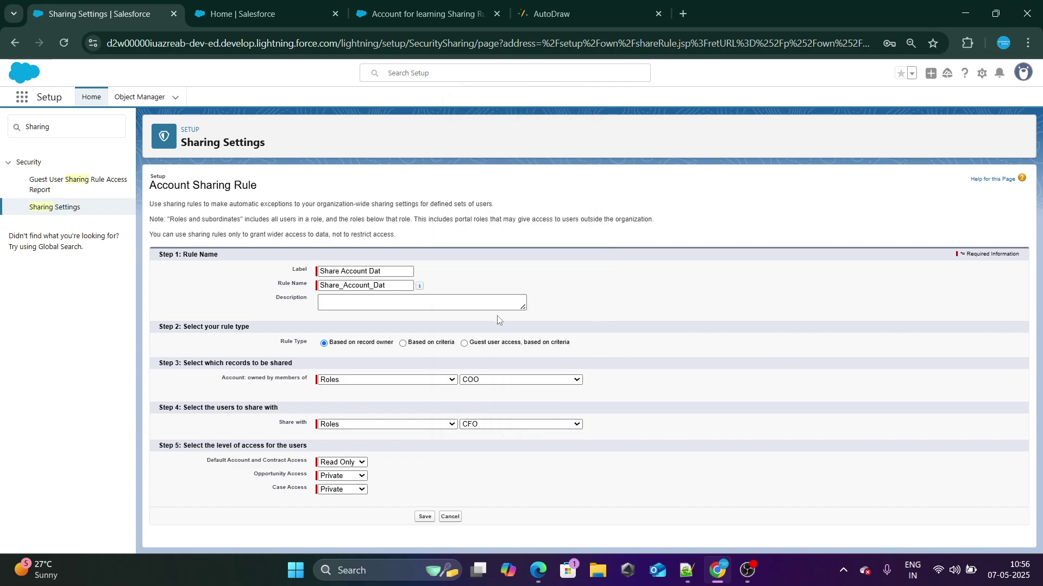
- Change Default Account and Contract Access from Read Only to Read/Write
{"action": "left_click_drag", "start_coordinate": [229, 386], "coordinate": [596, 384]}
{"action": "left_click_drag", "start_coordinate": [277, 423], "coordinate": [604, 426]}
{"action": "left_click", "coordinate": [483, 471]}
{"action": "left_click_drag", "start_coordinate": [198, 468], "coordinate": [334, 465]}
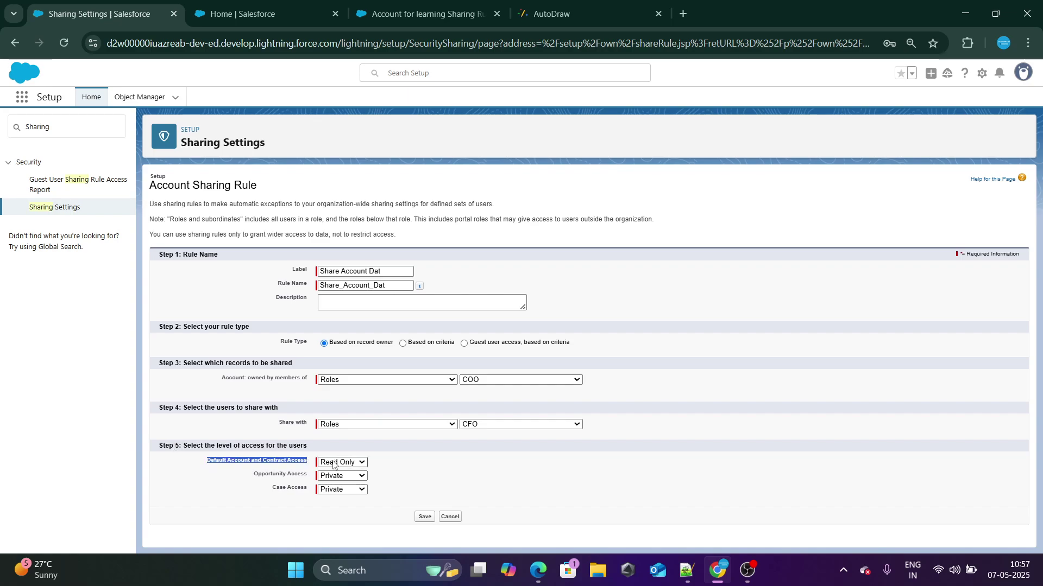
{"action": "left_click", "coordinate": [333, 465]}
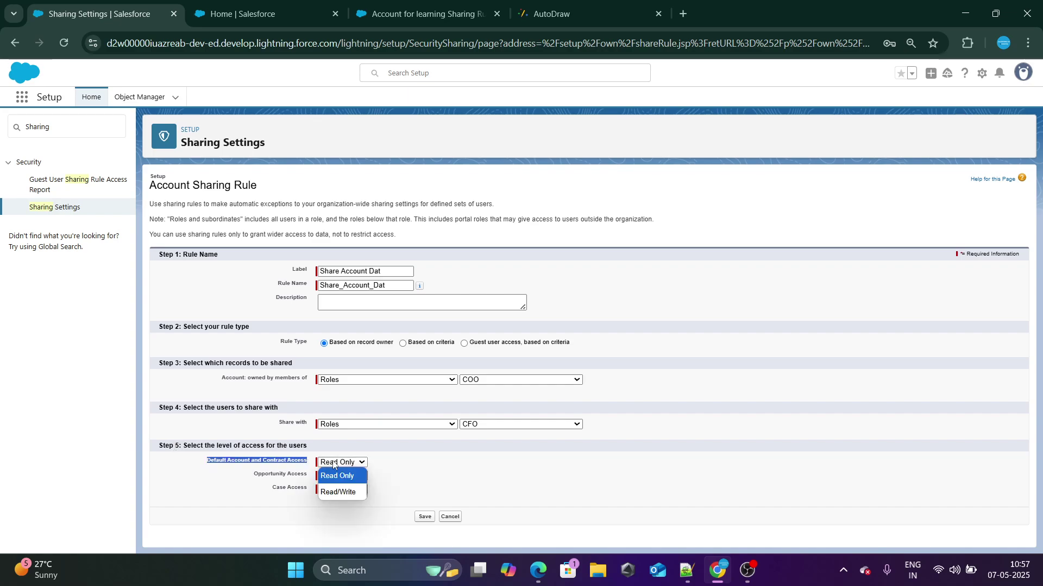
{"action": "left_click", "coordinate": [341, 493]}
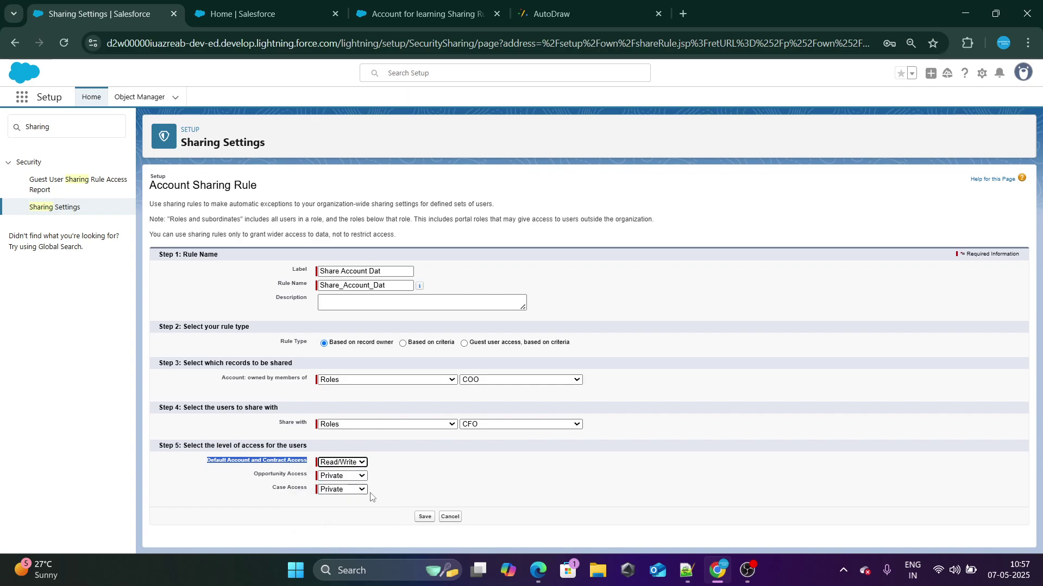
{"action": "left_click", "coordinate": [457, 476]}
- Save the Share Account Dat rule and approve the sharing recalculation
{"action": "left_click", "coordinate": [425, 516]}
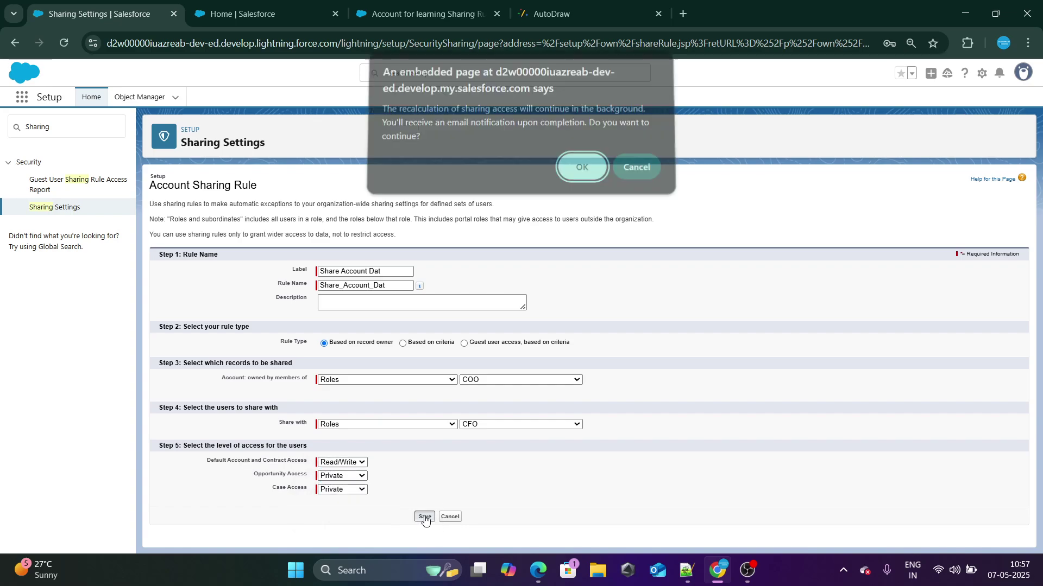
{"action": "left_click", "coordinate": [571, 174]}
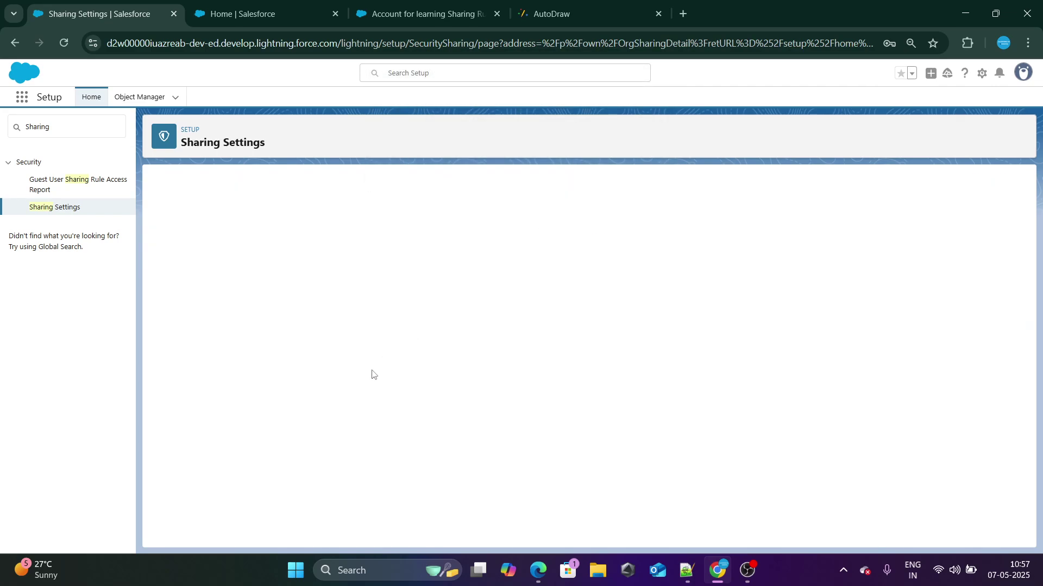
{"action": "scroll", "coordinate": [373, 374], "scroll_direction": "down", "scroll_amount": 20}
{"action": "scroll", "coordinate": [375, 372], "scroll_direction": "up", "scroll_amount": 10}
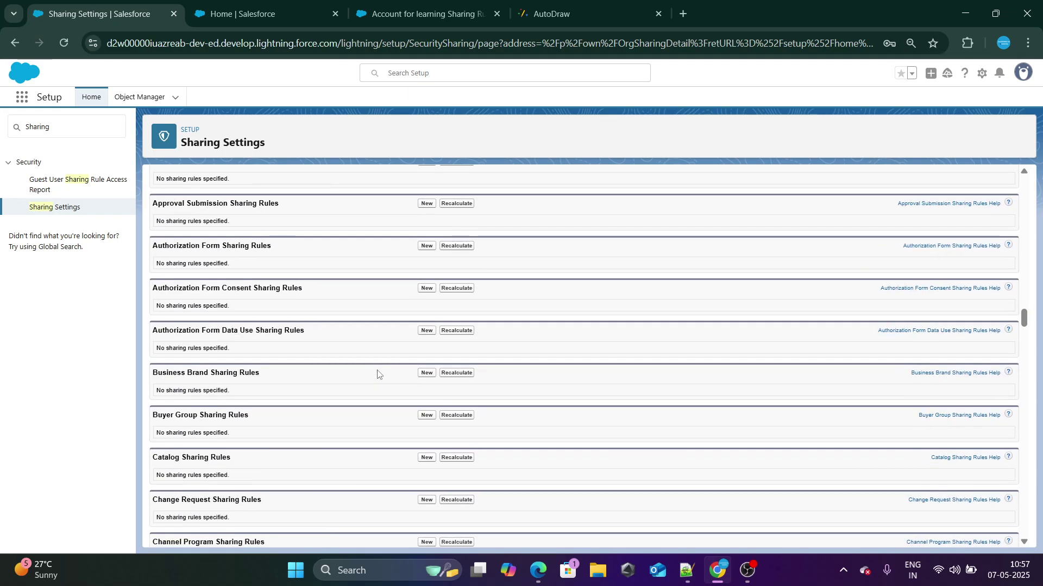
- Glance at the COO role details, then open the saved COO-to-CFO rule
{"action": "left_click", "coordinate": [231, 487]}
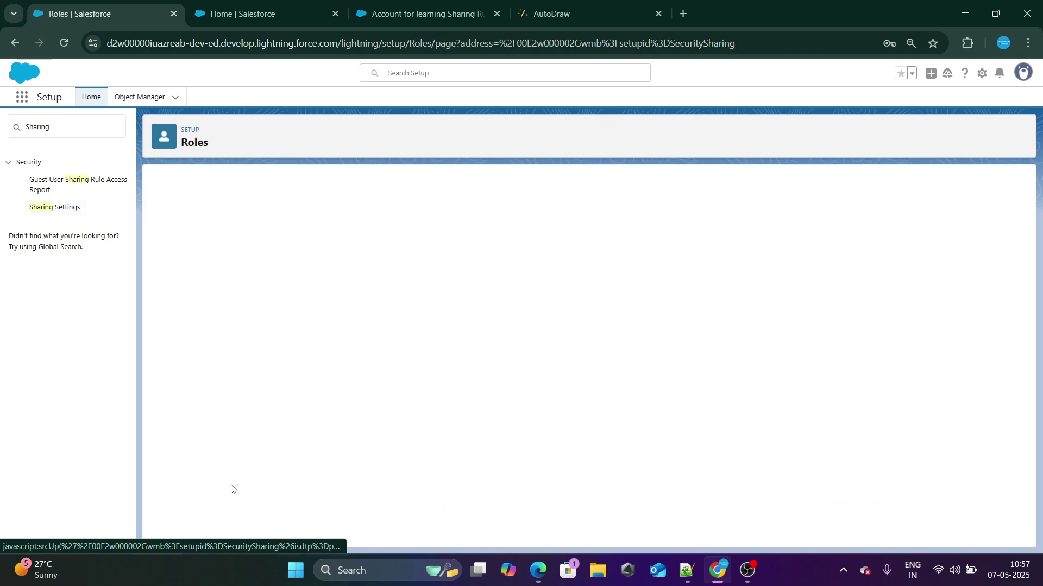
{"action": "left_click", "coordinate": [20, 43]}
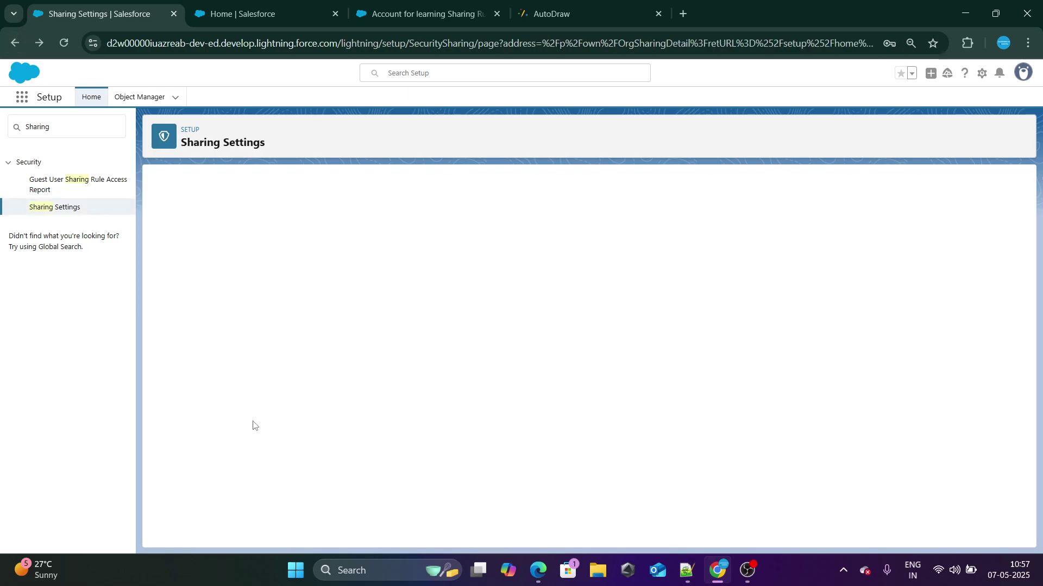
{"action": "scroll", "coordinate": [293, 408], "scroll_direction": "down", "scroll_amount": 15}
{"action": "scroll", "coordinate": [302, 407], "scroll_direction": "up", "scroll_amount": 6}
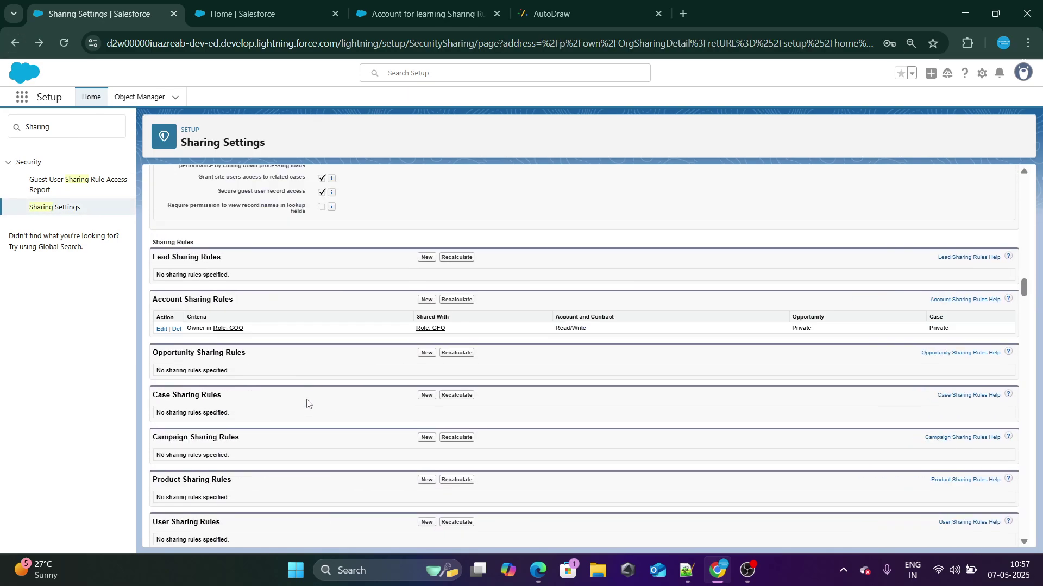
{"action": "scroll", "coordinate": [302, 411], "scroll_direction": "down", "scroll_amount": 6}
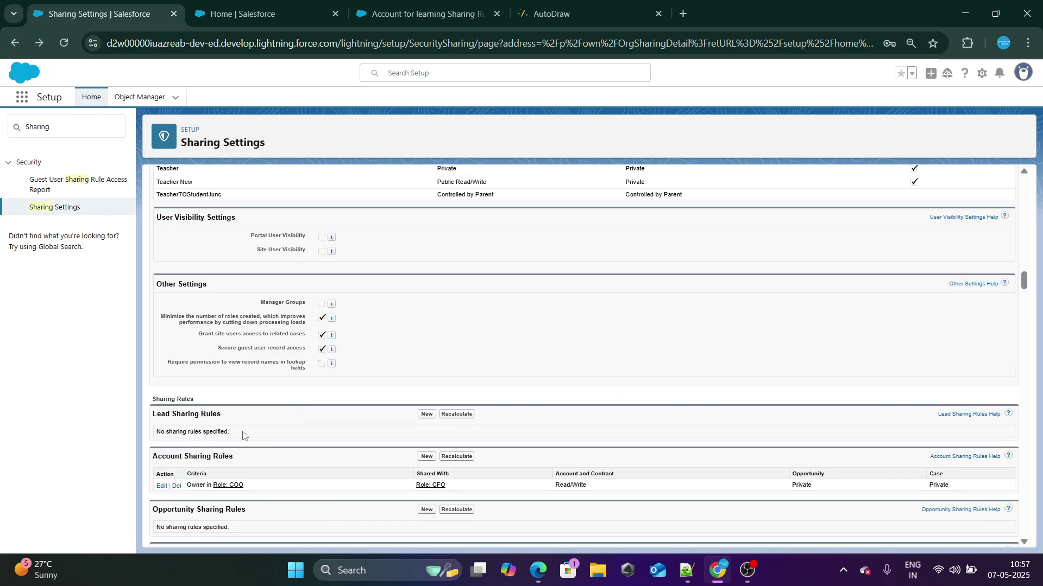
{"action": "left_click", "coordinate": [161, 487]}
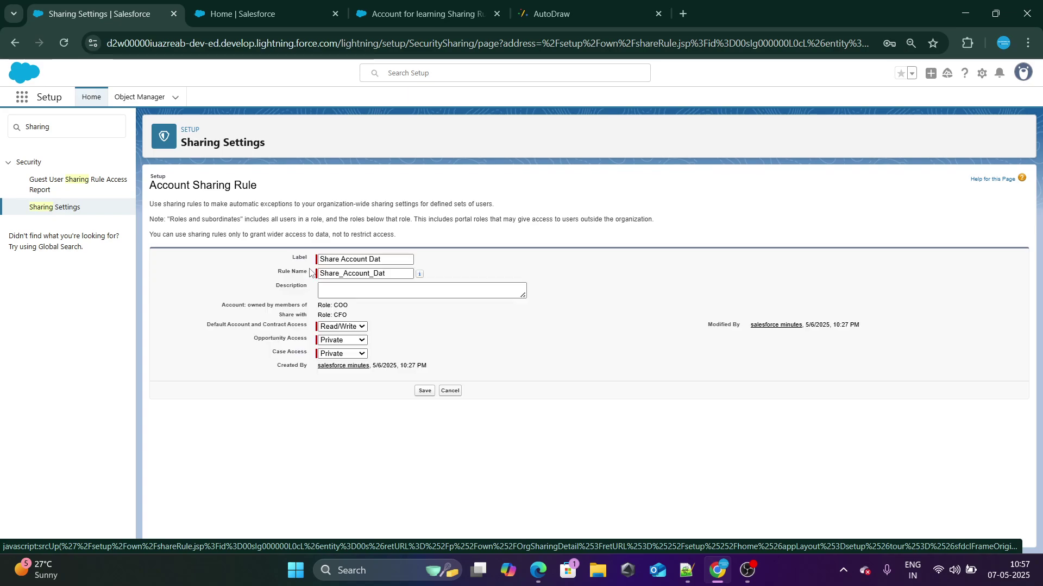
- Review the rule's COO owner, CFO share-with role and Read/Write access against the diagram
{"action": "left_click_drag", "start_coordinate": [221, 309], "coordinate": [352, 307]}
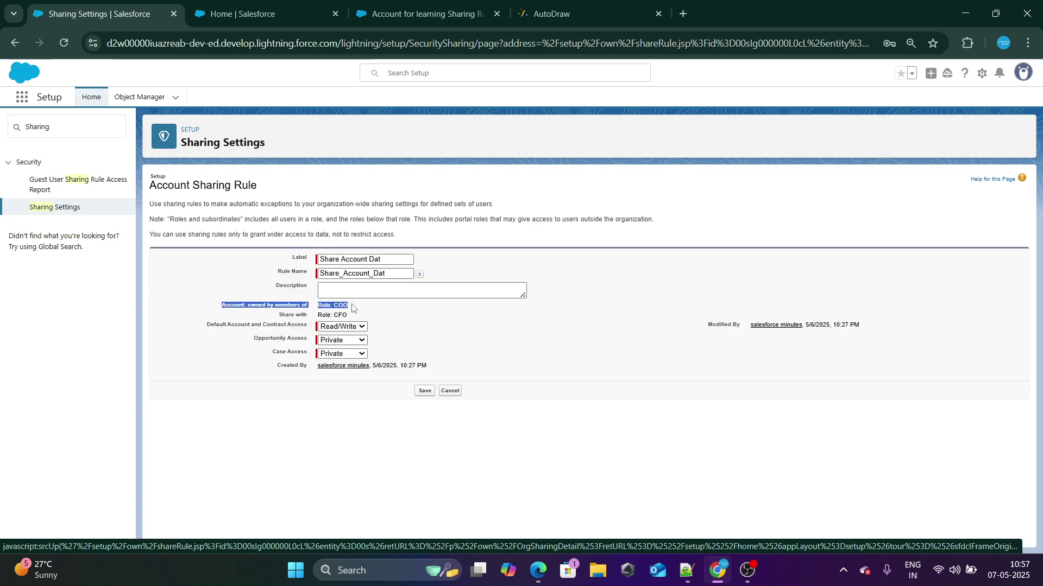
{"action": "left_click", "coordinate": [613, 6]}
{"action": "left_click", "coordinate": [68, 11]}
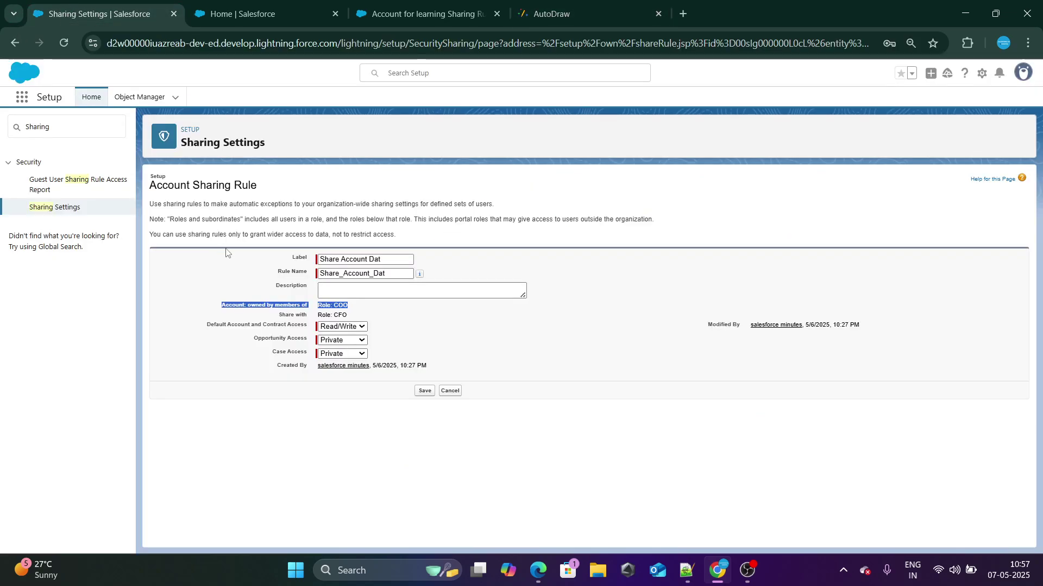
{"action": "left_click_drag", "start_coordinate": [322, 315], "coordinate": [350, 321]}
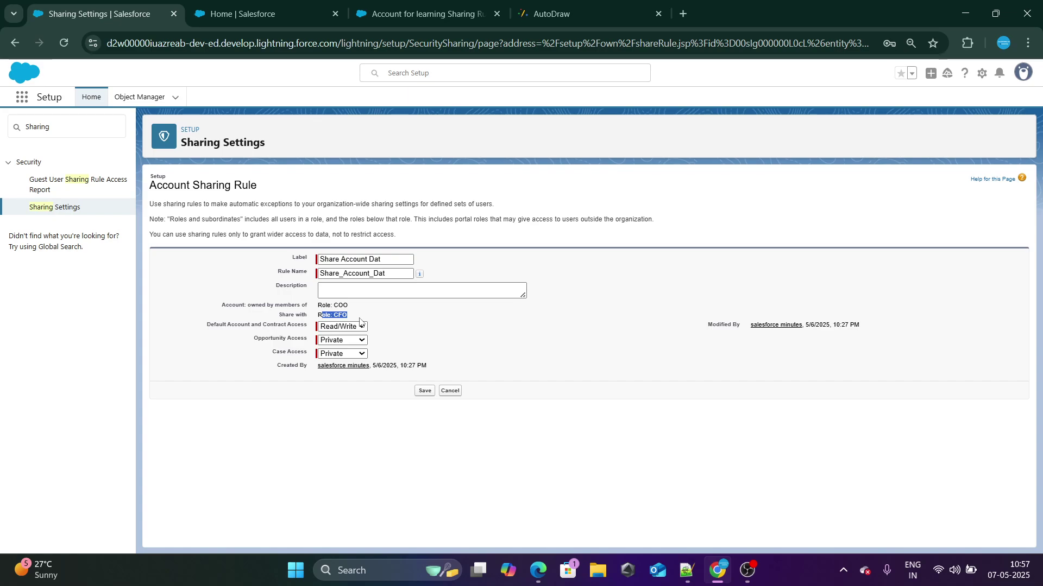
{"action": "left_click", "coordinate": [378, 322]}
{"action": "left_click_drag", "start_coordinate": [207, 324], "coordinate": [373, 332]}
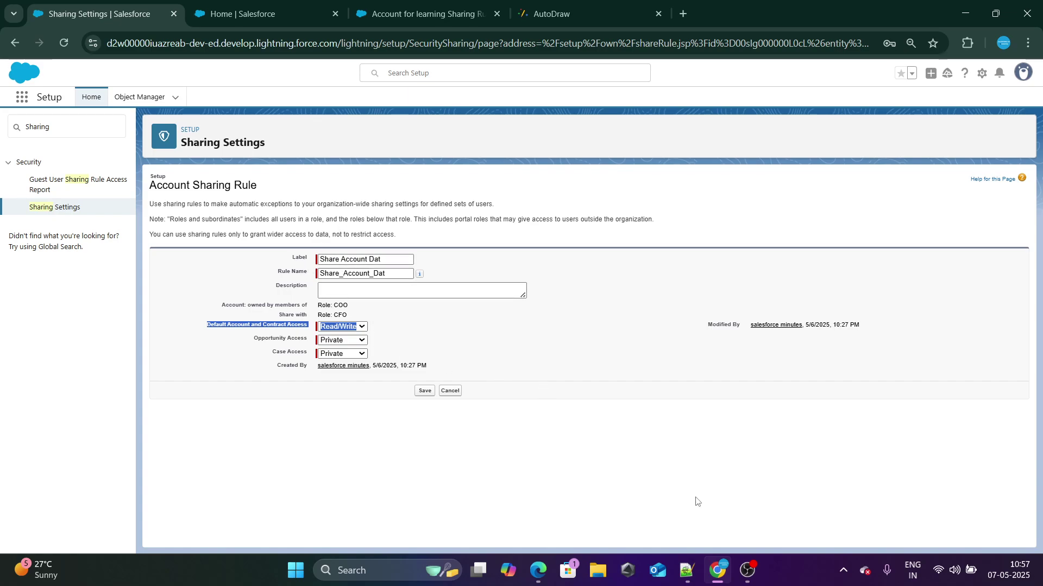
- Load the 'Account for learning Sharing Rules' record URL in Edge and show its Details
{"action": "left_click", "coordinate": [418, 14]}
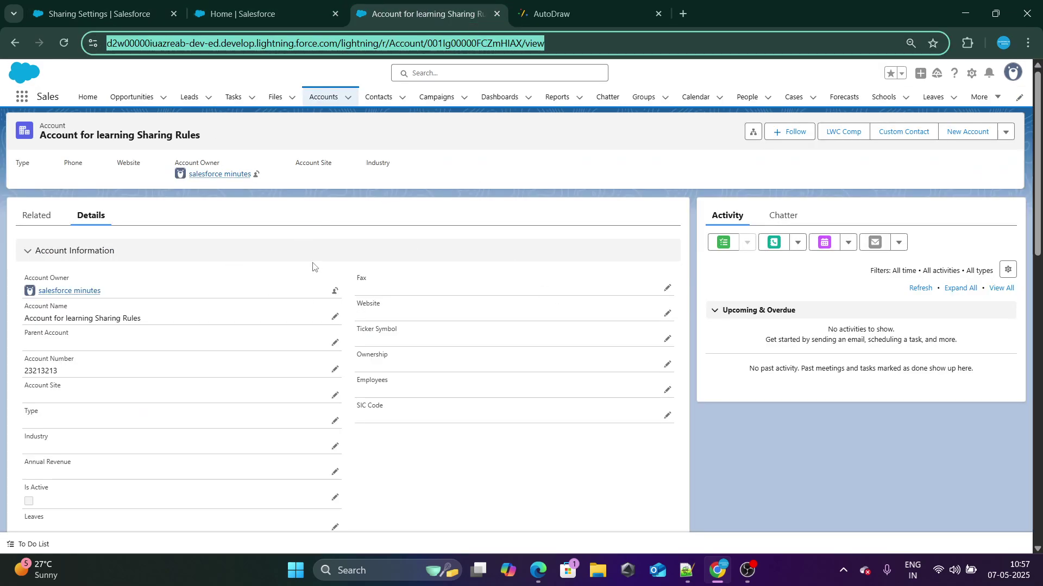
{"action": "left_click", "coordinate": [391, 187]}
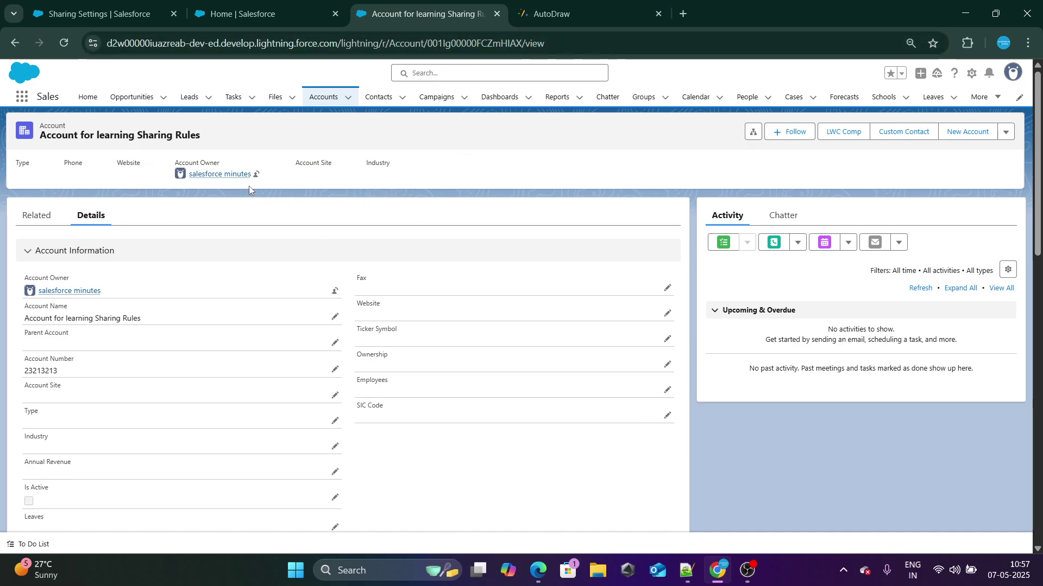
{"action": "key", "text": "alt+Tab"}
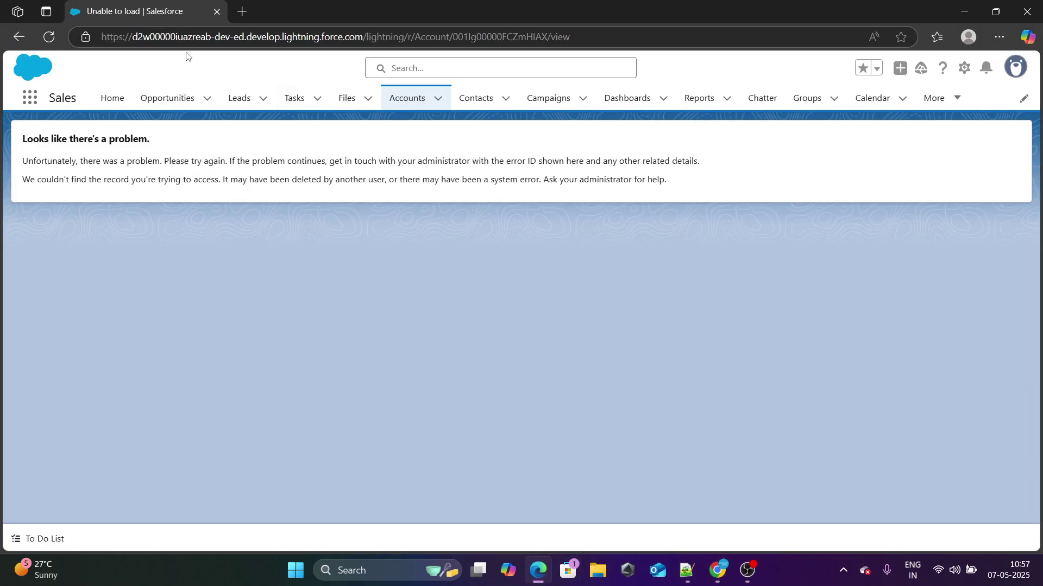
{"action": "left_click", "coordinate": [50, 37]}
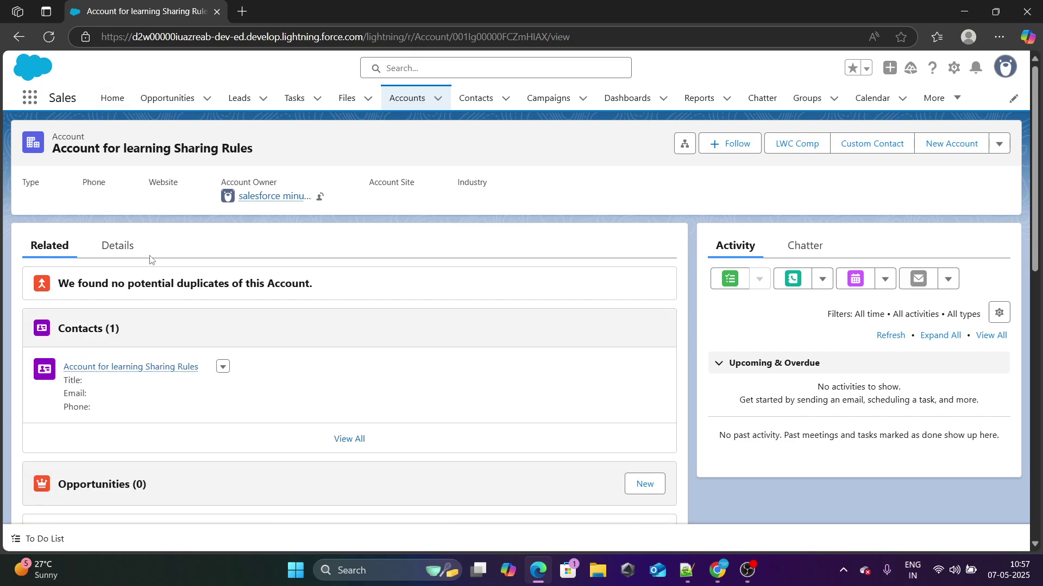
{"action": "left_click", "coordinate": [117, 247]}
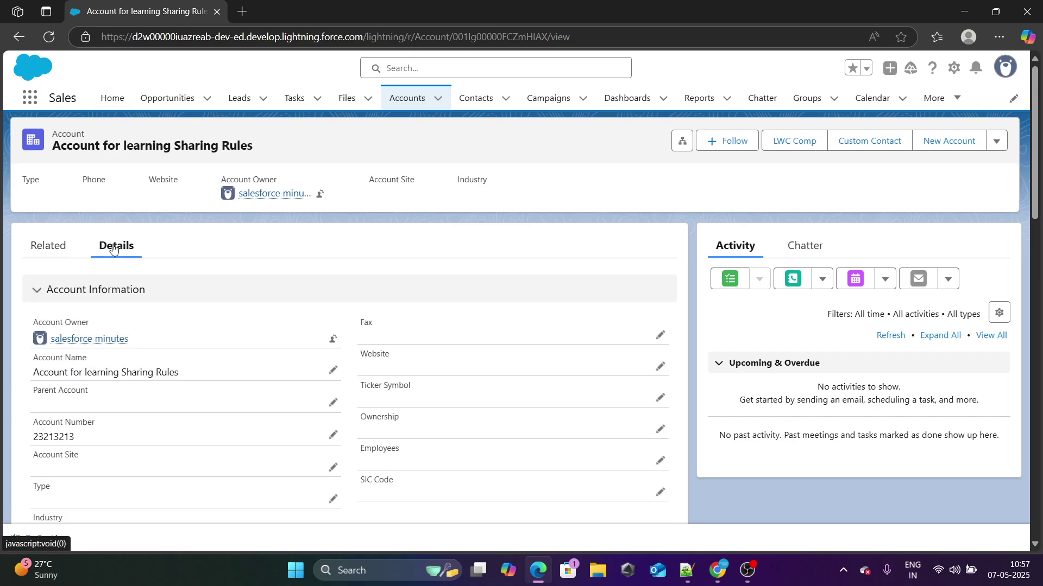